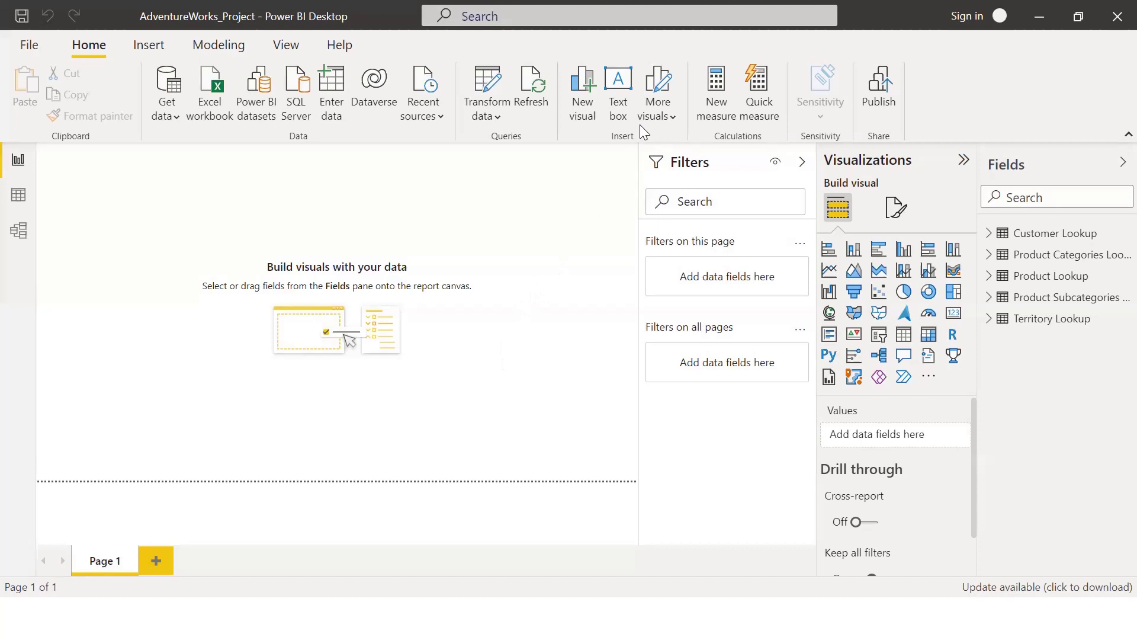
Step: Open the Power Query Editor to transform the AdventureWorks project's data
click(498, 113)
click(542, 151)
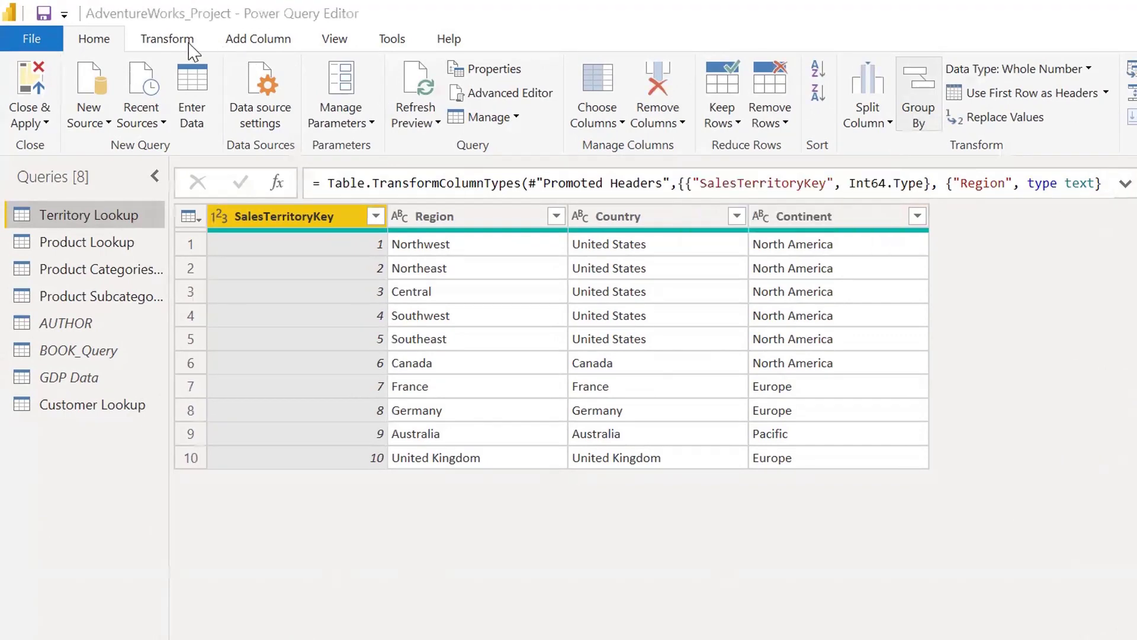
Step: Compare the commands that transform existing columns with those that add new columns, focusing on the date and time tools
click(170, 41)
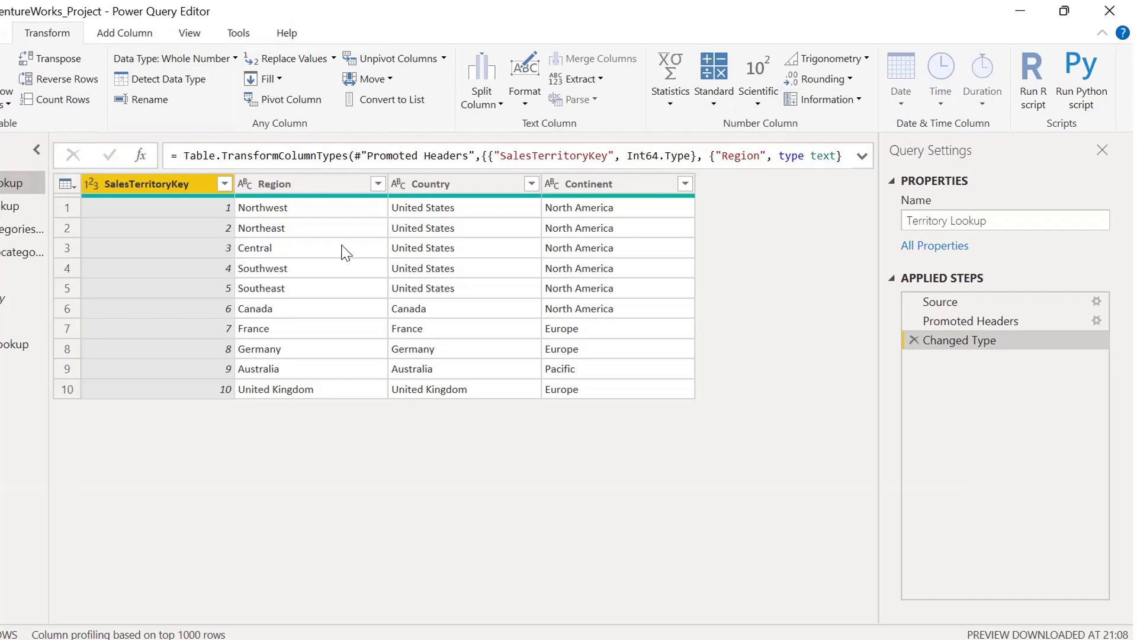
click(125, 32)
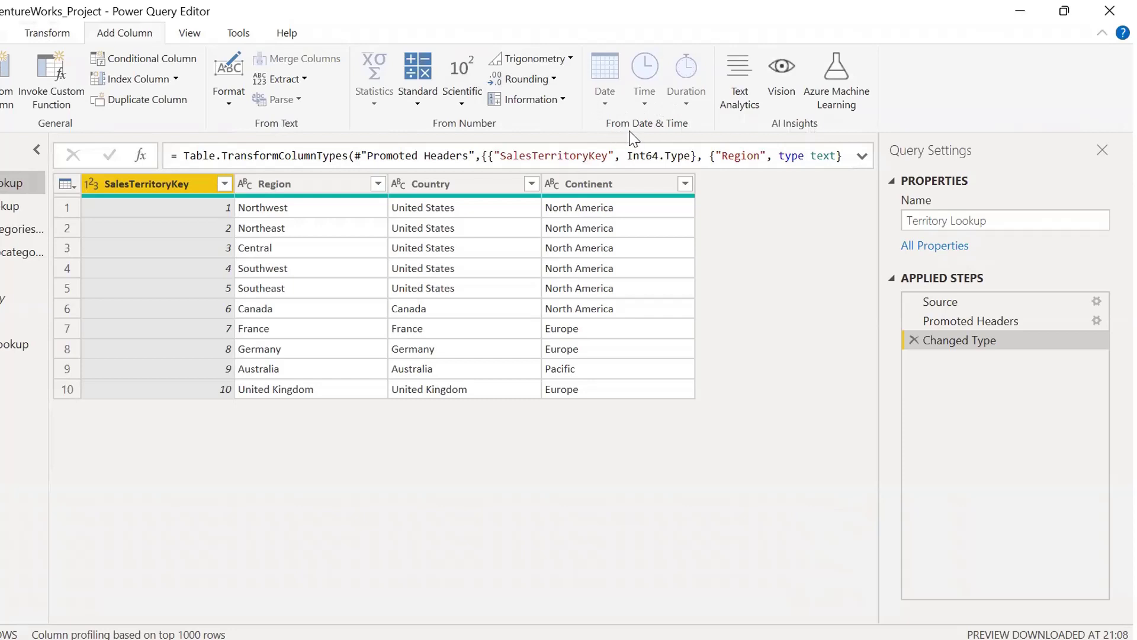
click(45, 36)
click(140, 38)
click(74, 37)
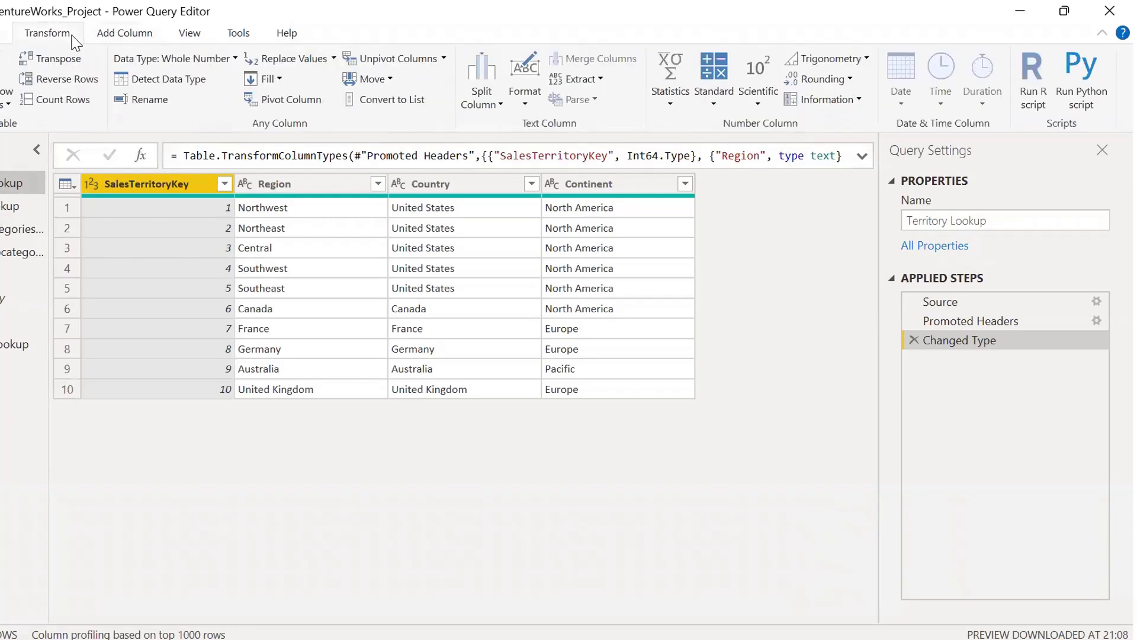
click(120, 37)
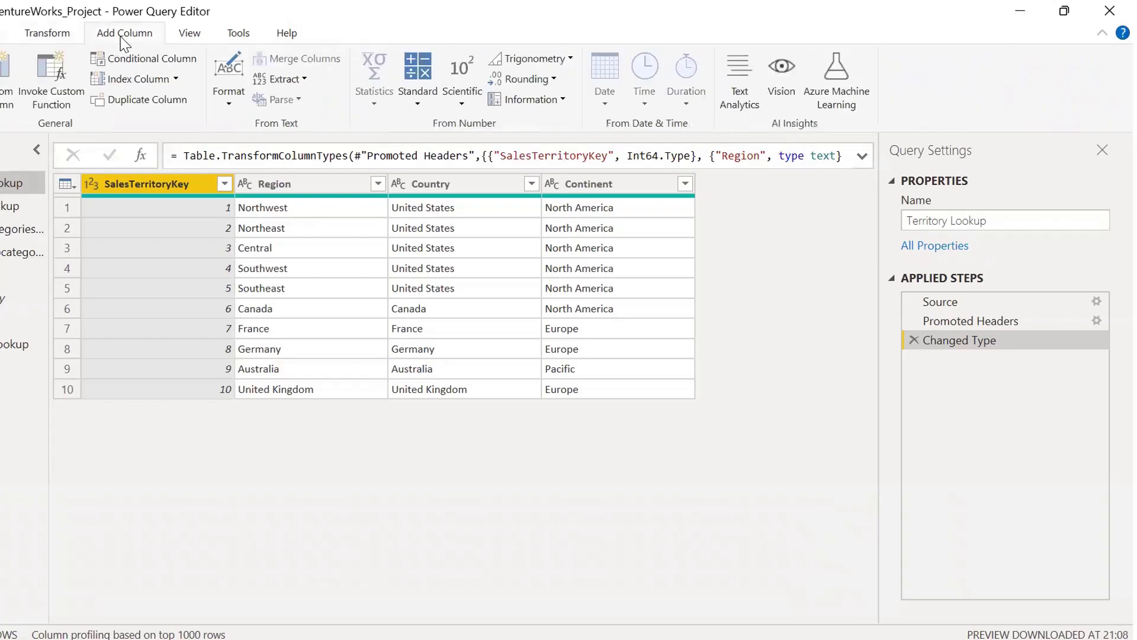
click(59, 37)
click(152, 35)
click(62, 37)
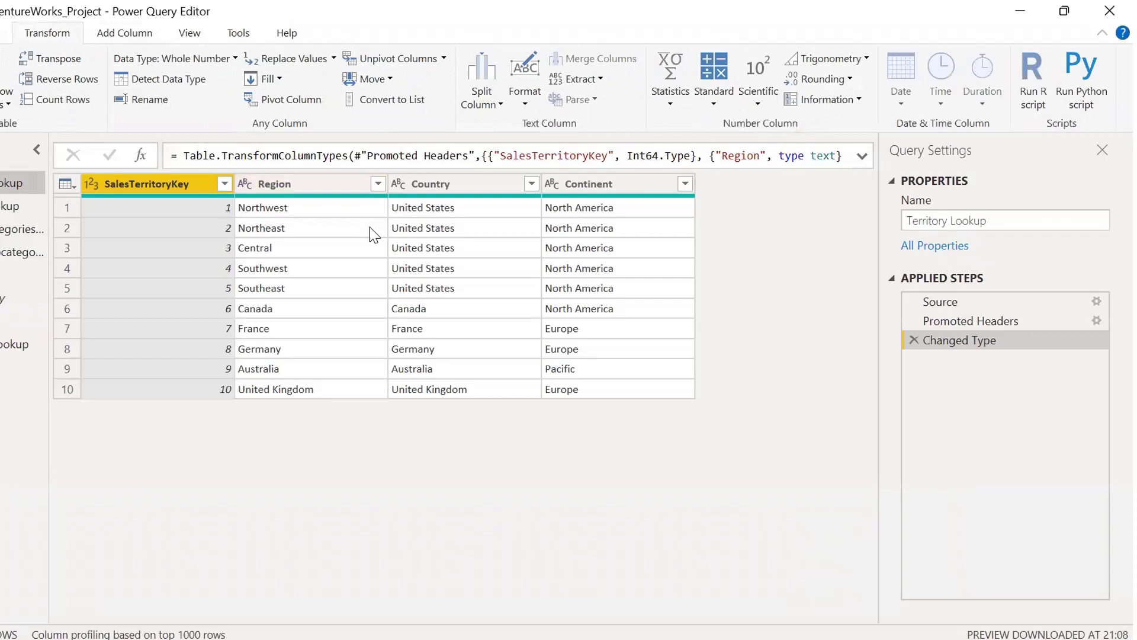
click(127, 36)
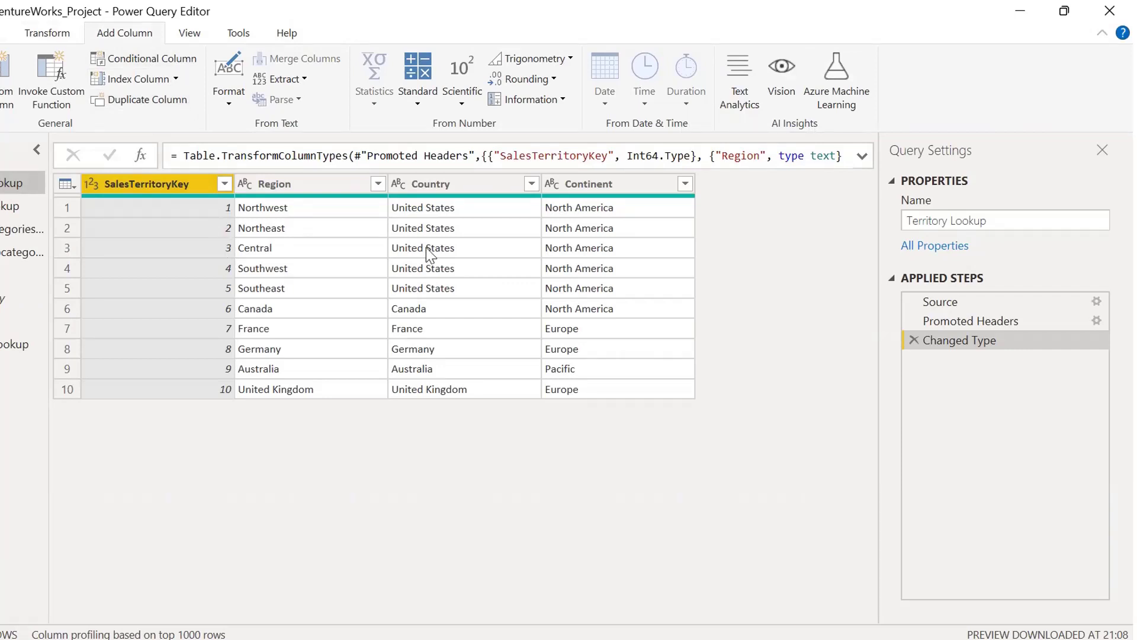
click(47, 34)
click(125, 33)
click(49, 34)
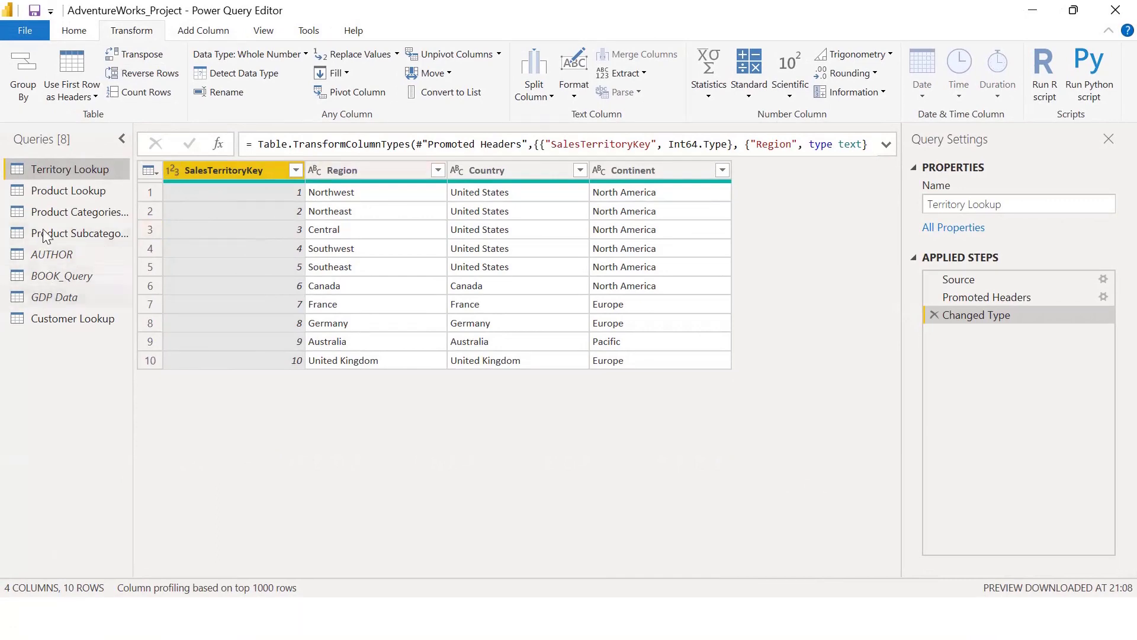
Step: Look through the queries for a date field and select the BirthDate column in Customer Lookup
click(70, 296)
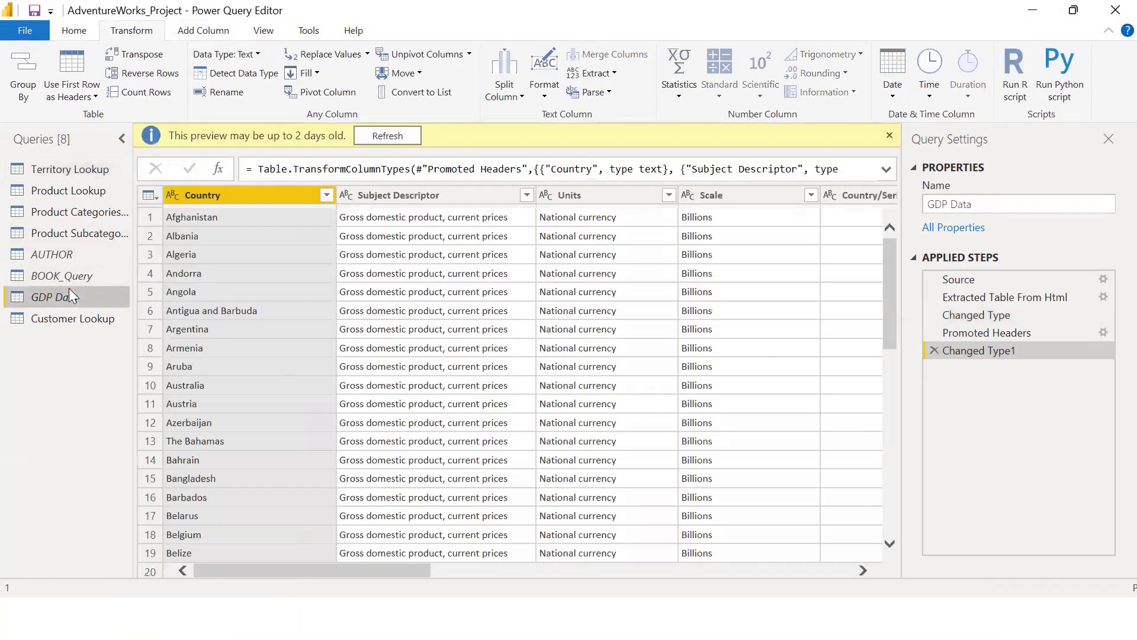
click(73, 237)
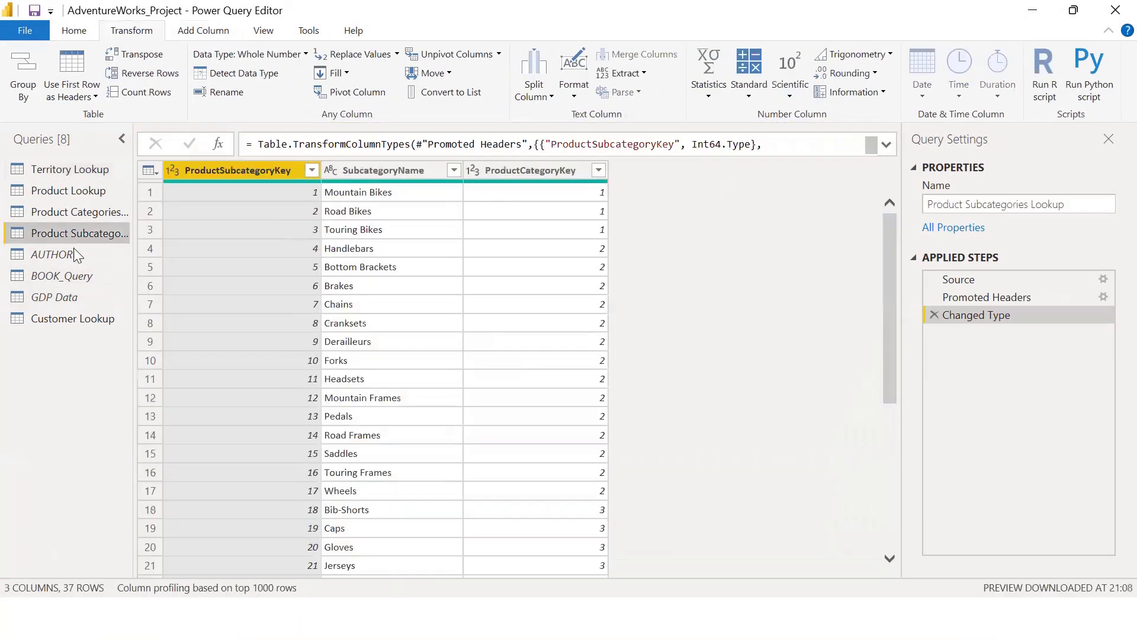
click(74, 298)
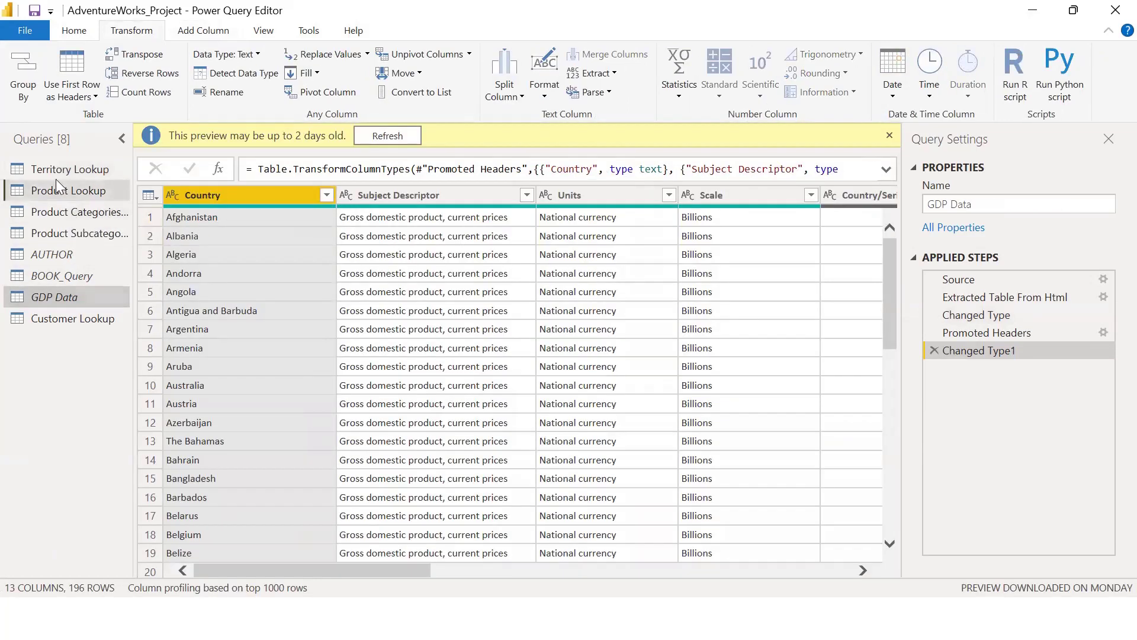
click(72, 318)
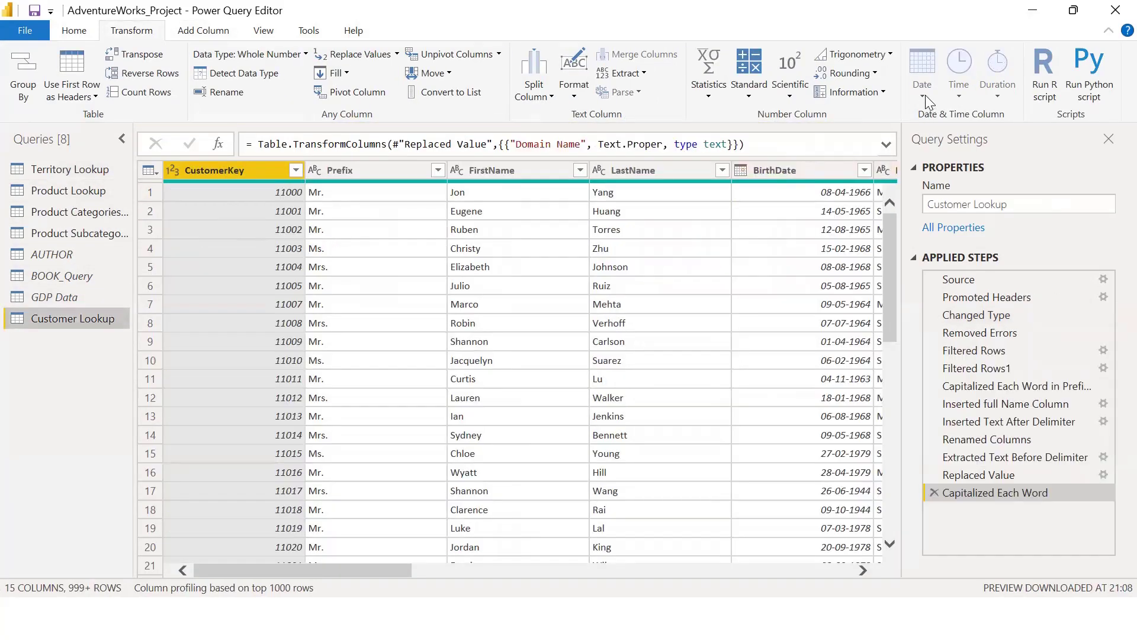
click(389, 193)
drag(384, 462, 516, 458)
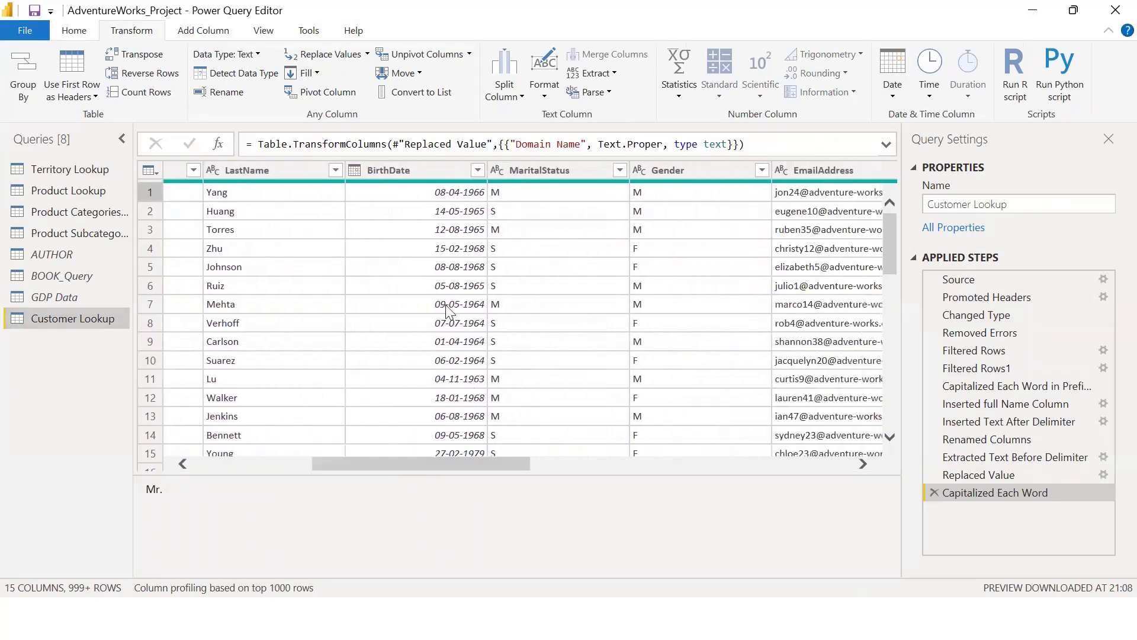
click(447, 170)
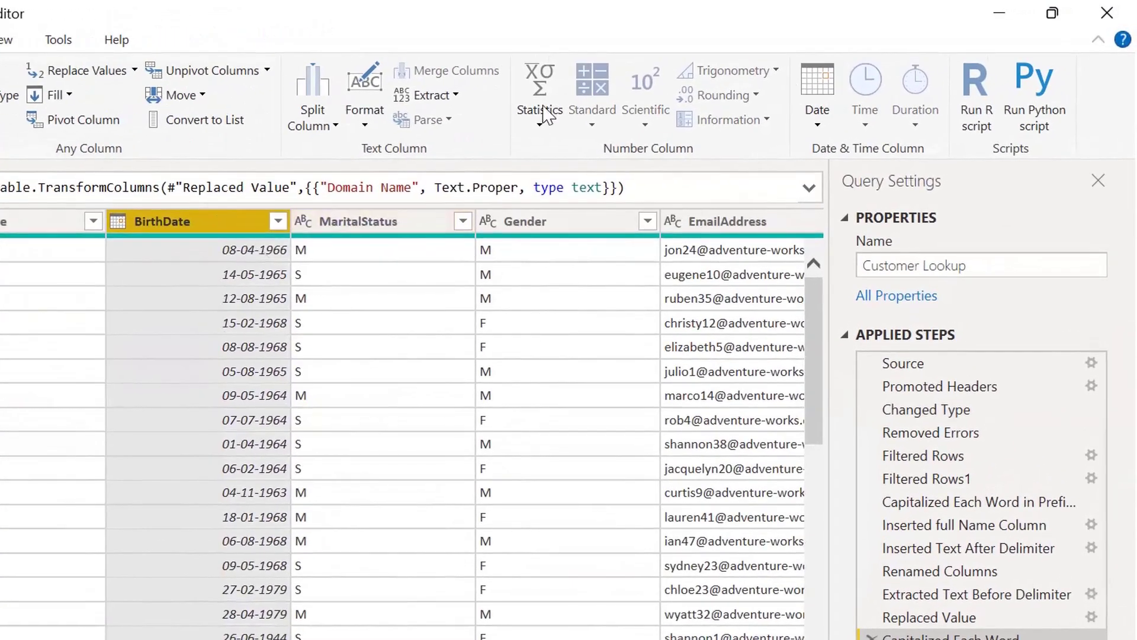
Step: Examine the date transformations offered for the BirthDate column, including the Year, Month, Quarter, Week and Day options
click(824, 125)
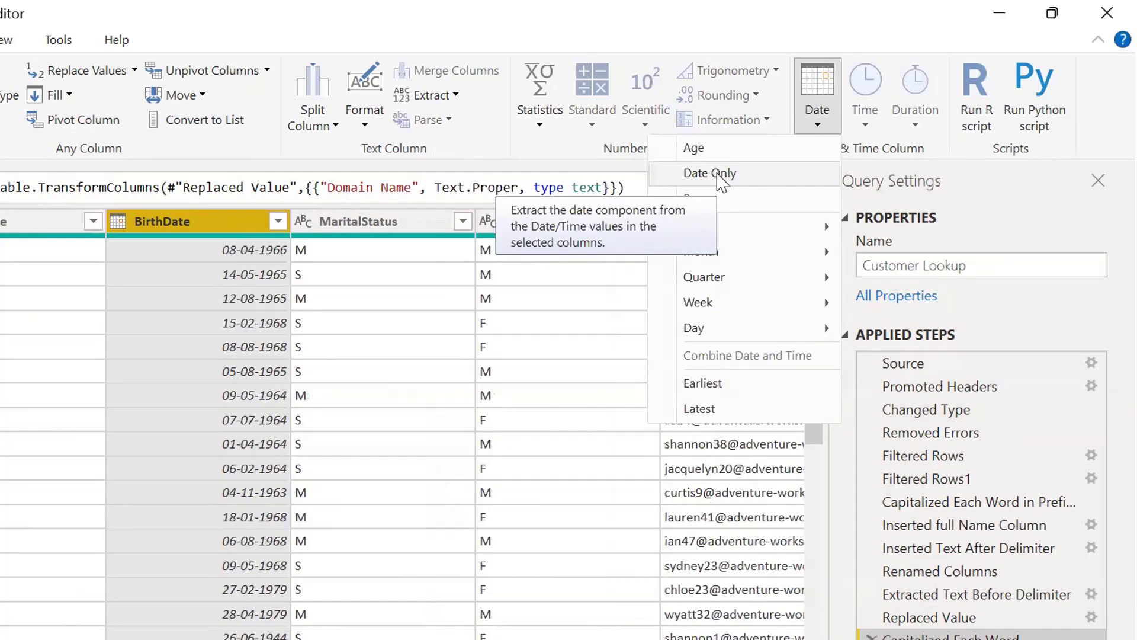
mouse_move(735, 232)
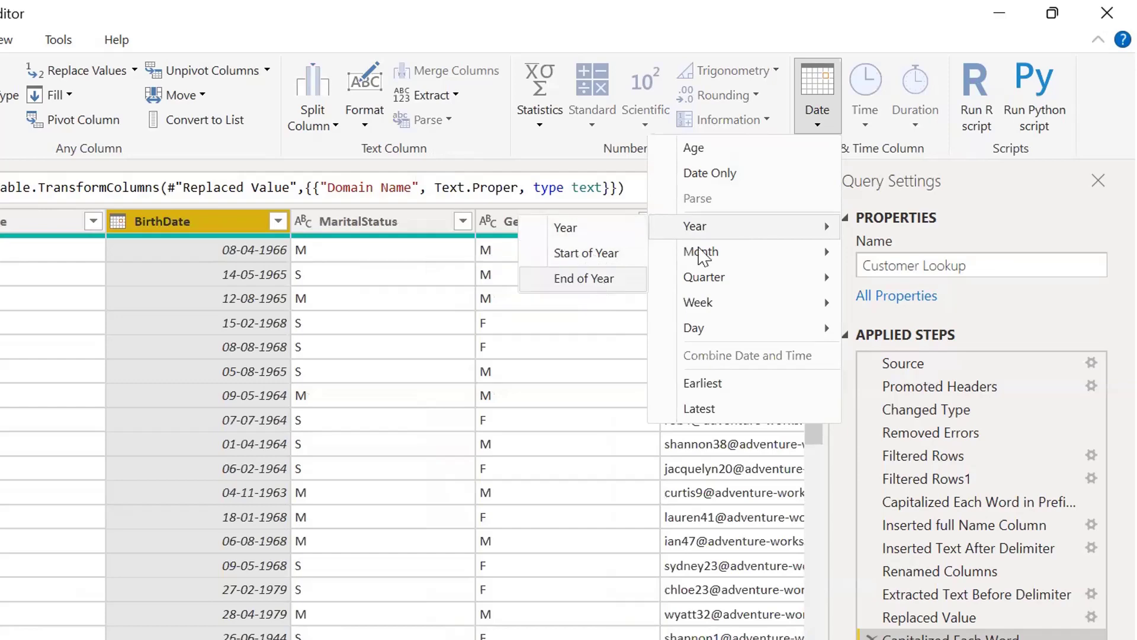
mouse_move(703, 256)
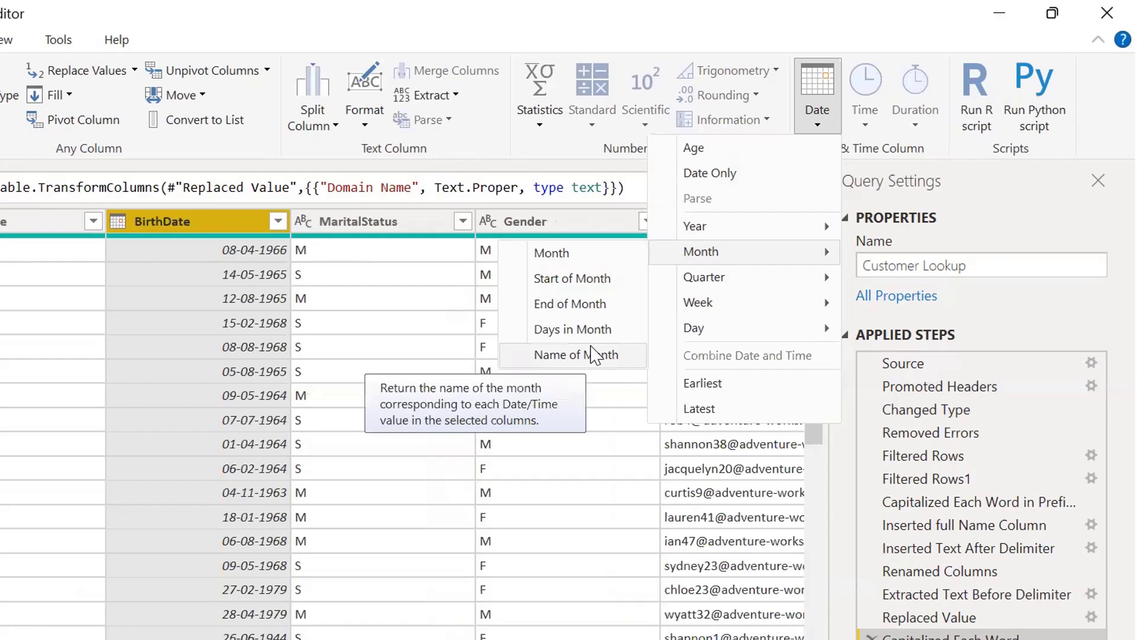
mouse_move(693, 290)
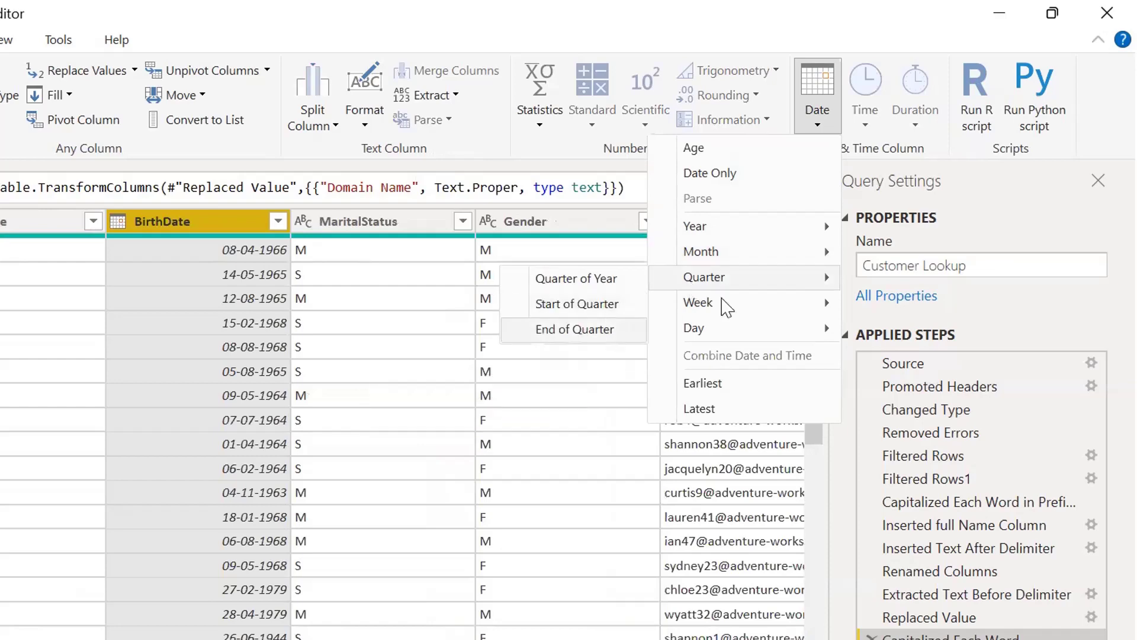
mouse_move(726, 305)
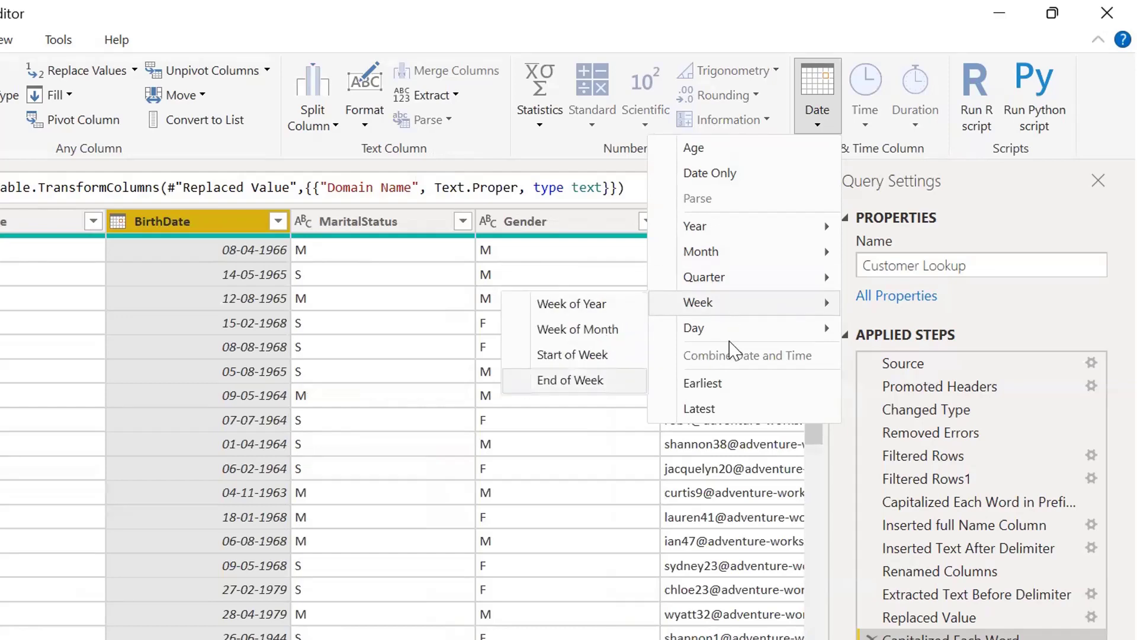
mouse_move(711, 328)
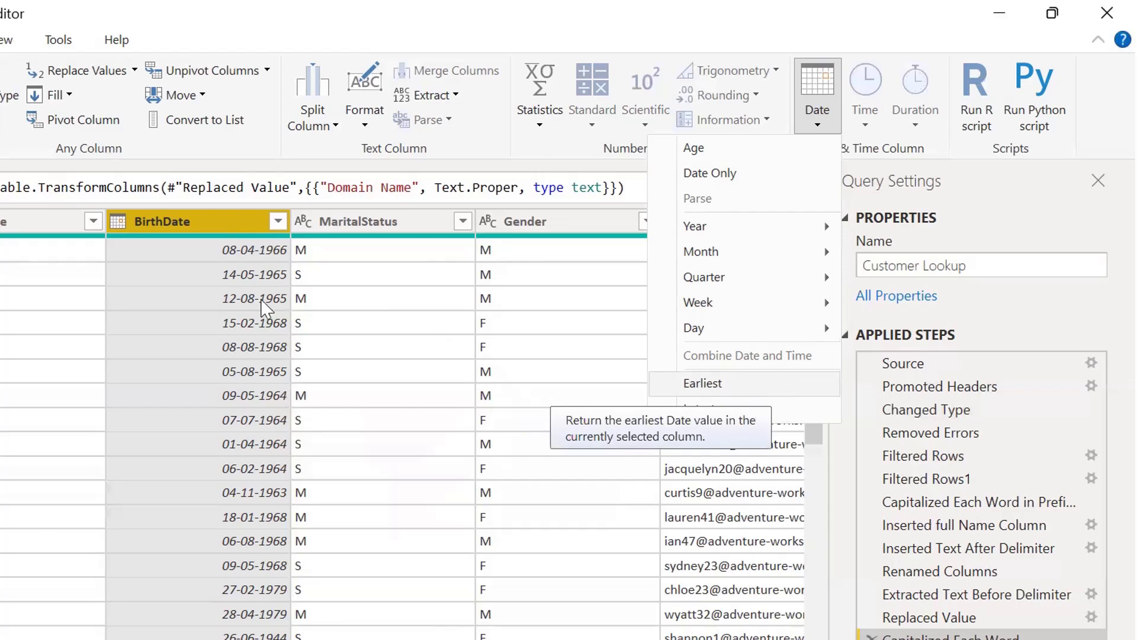
click(809, 130)
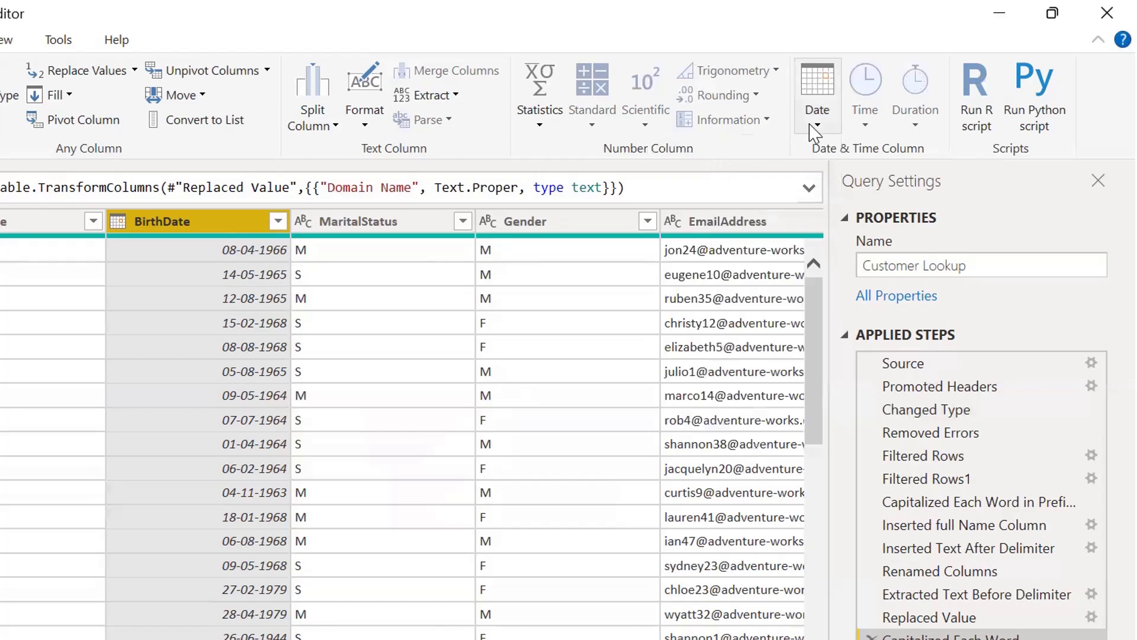
click(809, 130)
click(257, 272)
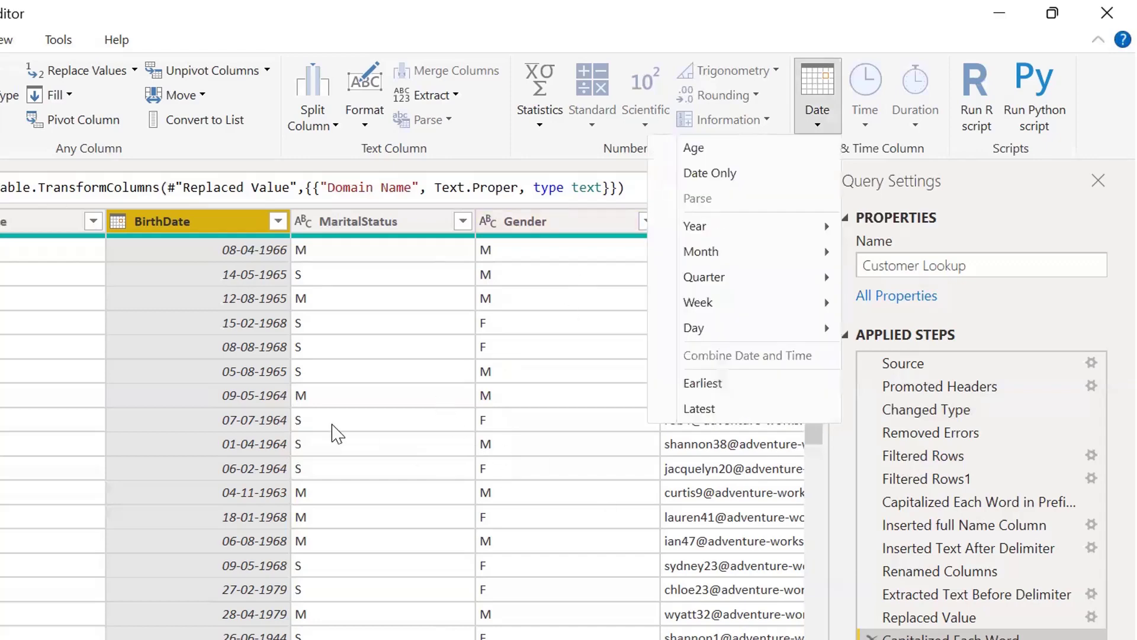
click(337, 434)
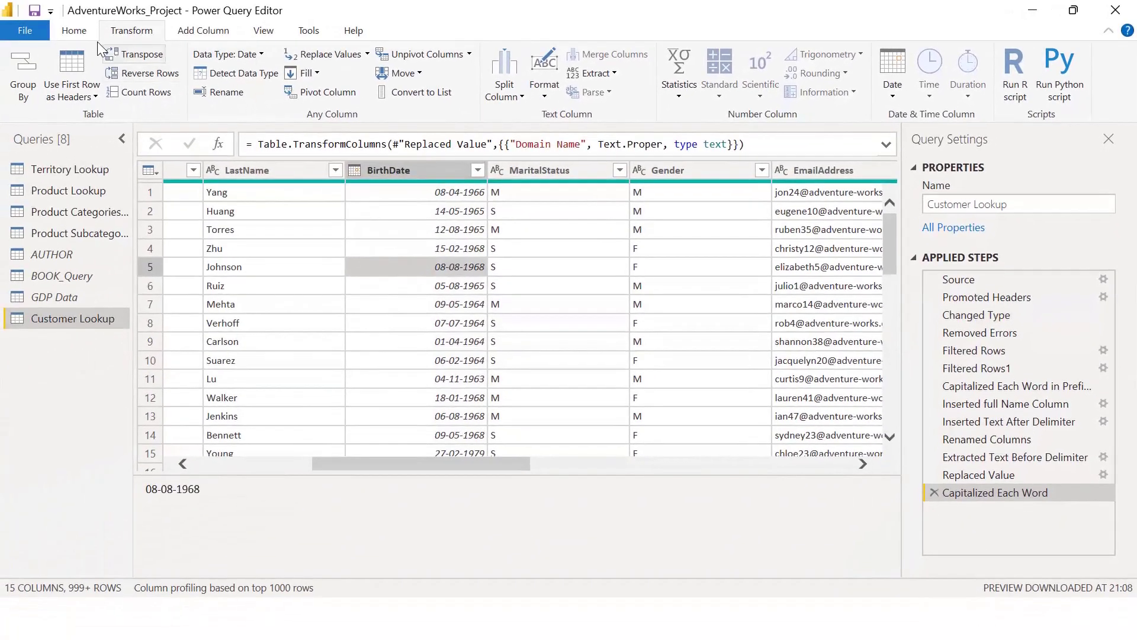
Step: Import the AdventureWorks Calendar Lookup CSV file as a new query and look through its dates
click(74, 30)
click(73, 88)
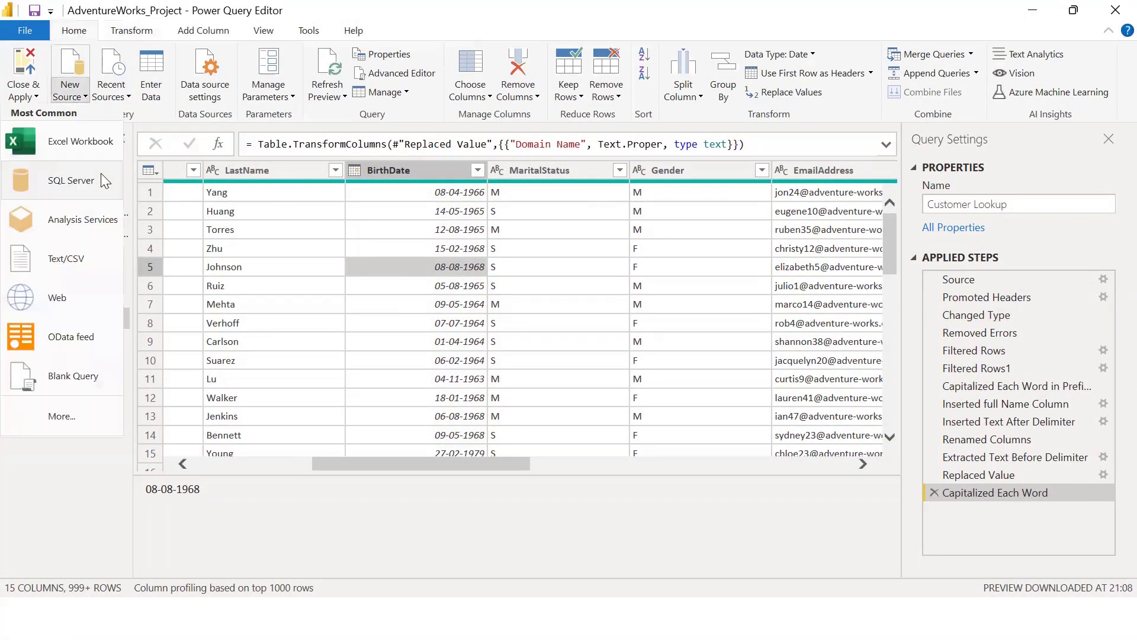
click(106, 276)
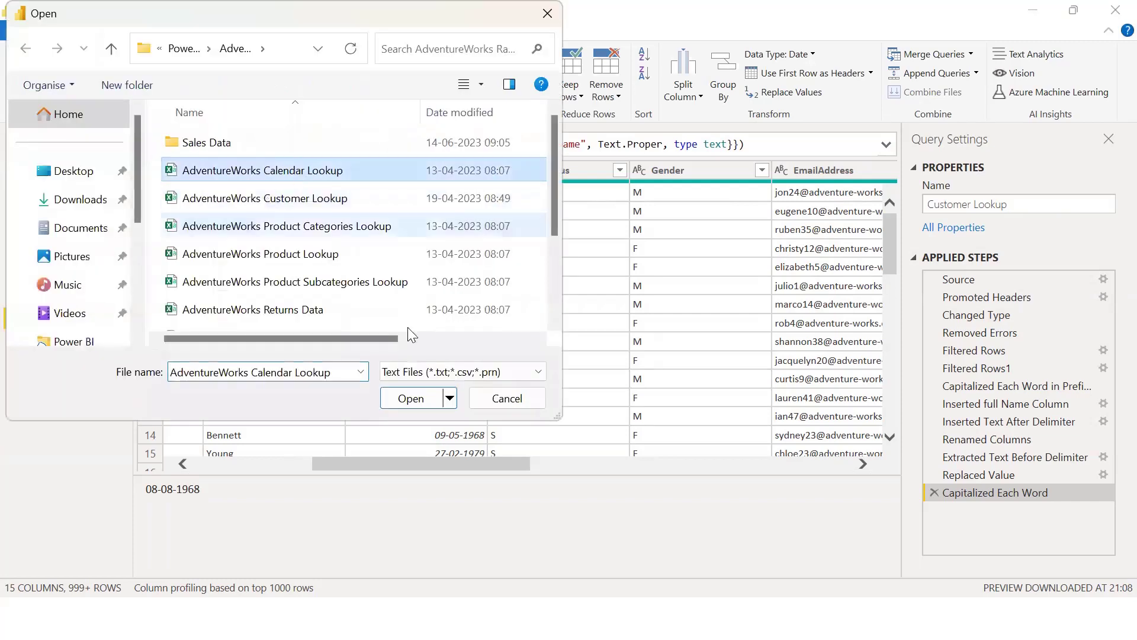
click(407, 398)
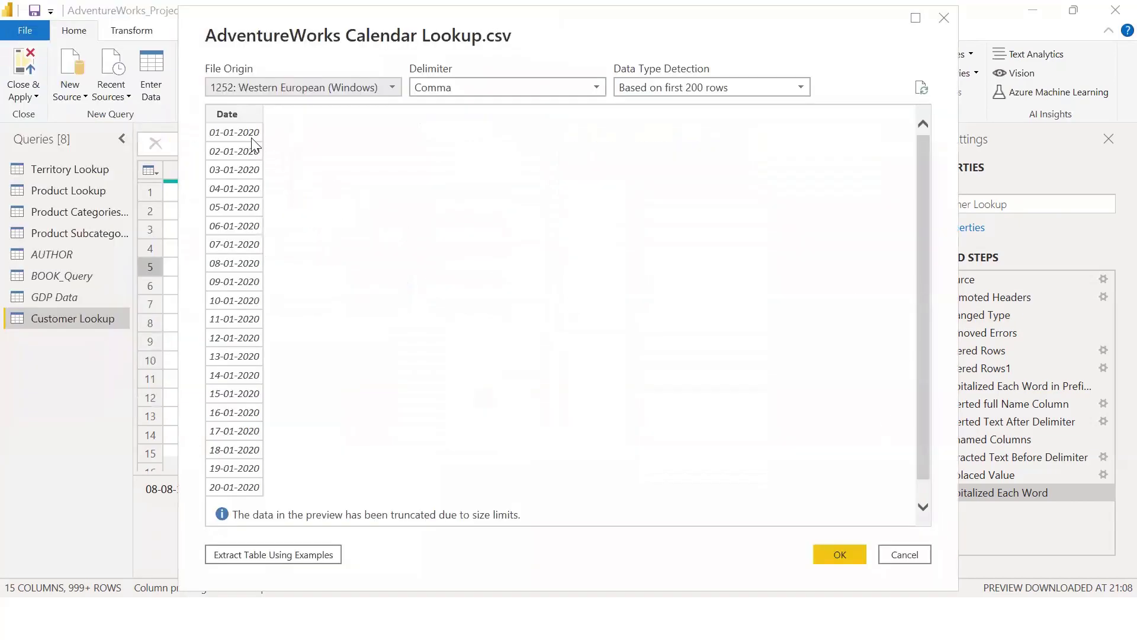
click(826, 561)
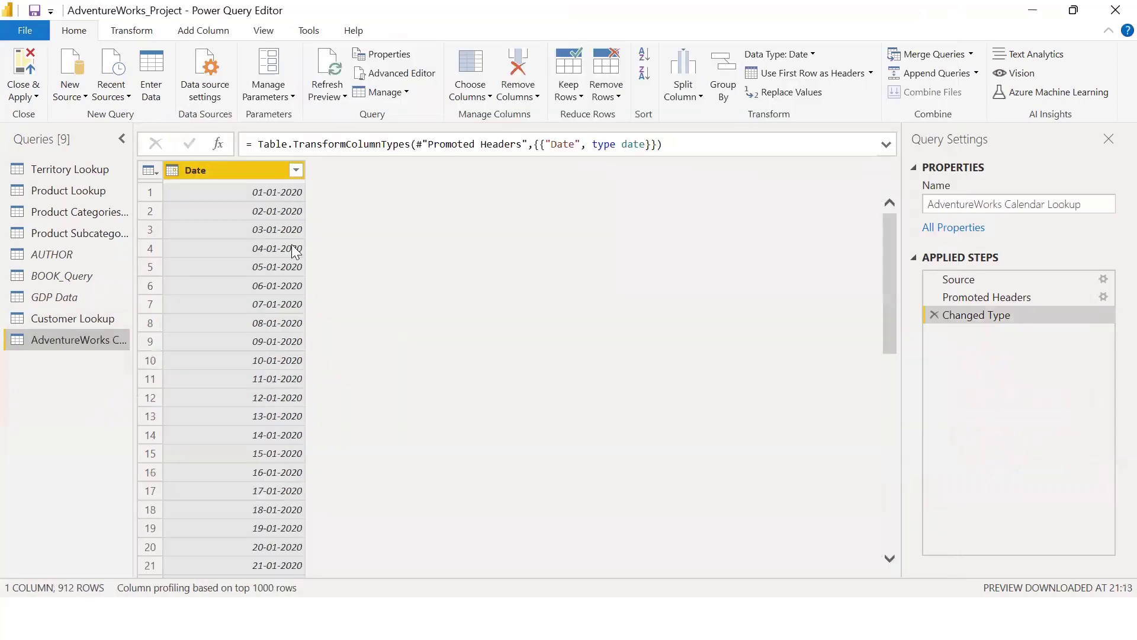
drag(888, 271, 877, 171)
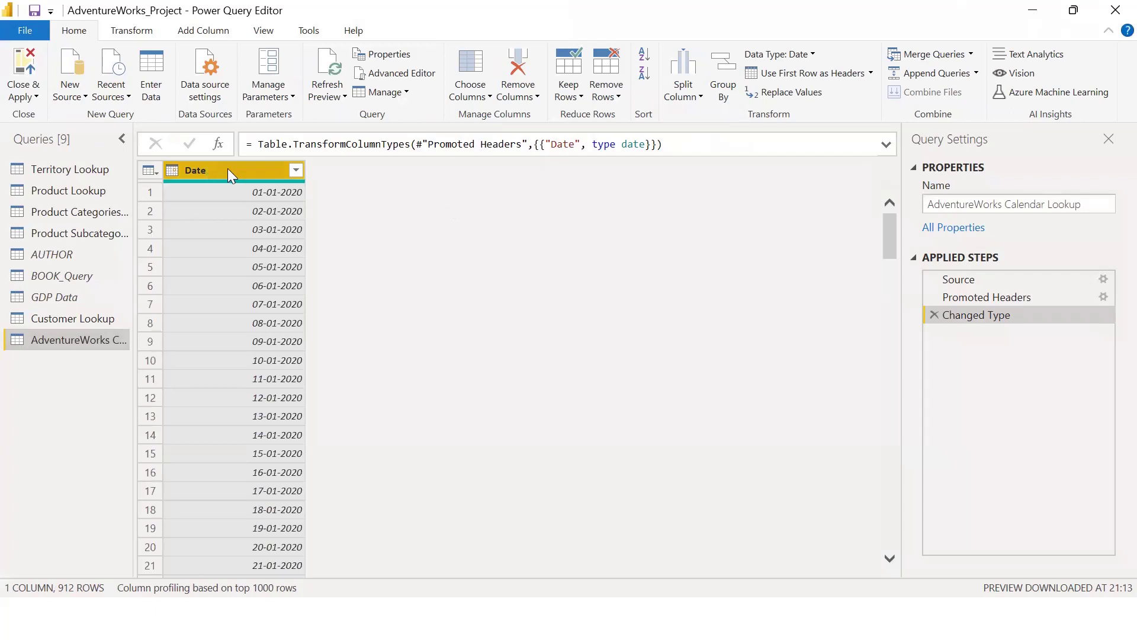
Step: Try converting the calendar's Date column in place to its year, and remove that transformation from the applied steps
click(125, 32)
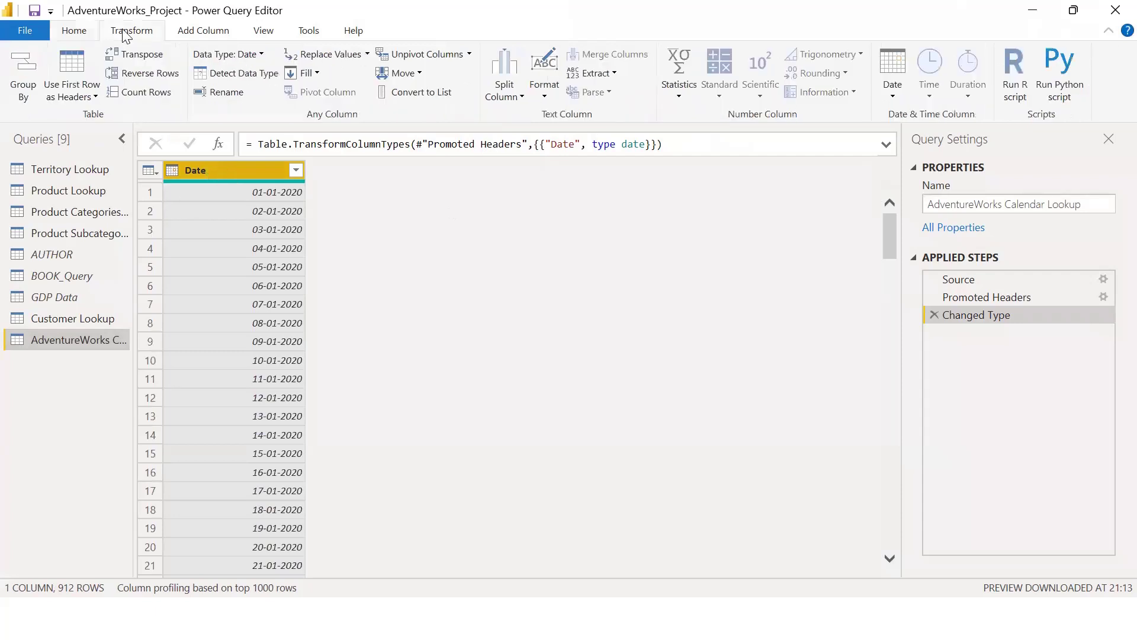
click(893, 76)
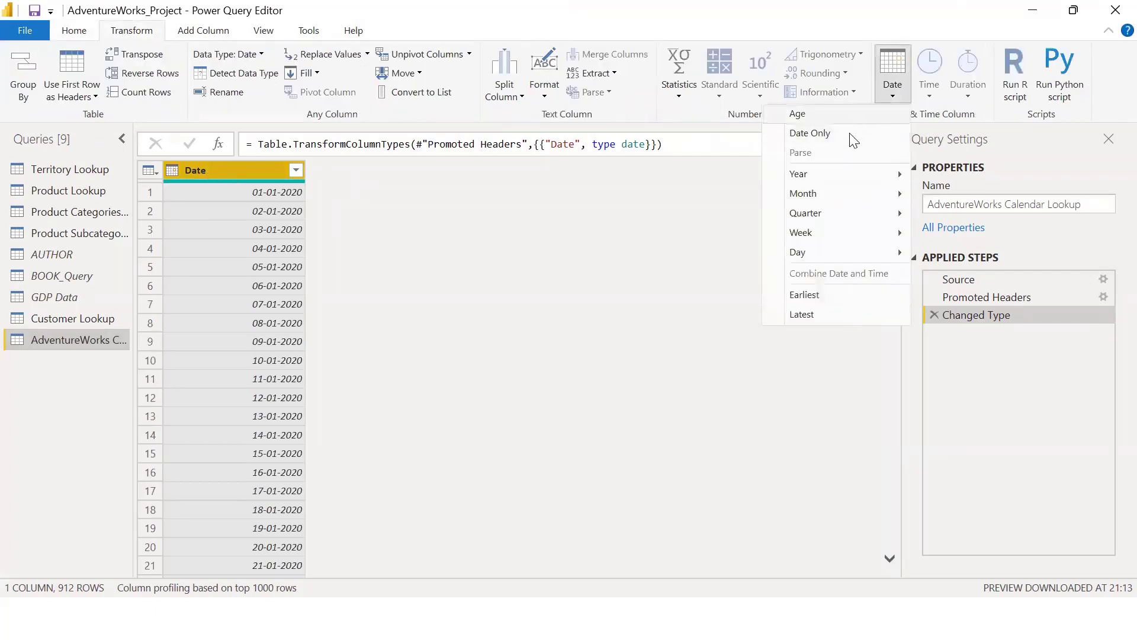
mouse_move(863, 178)
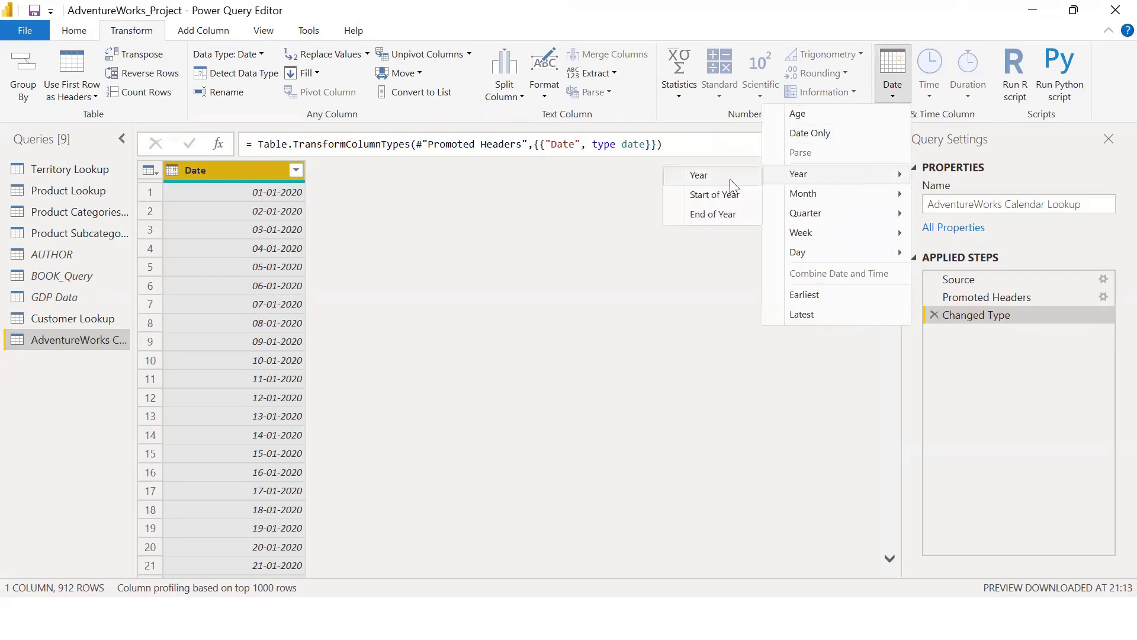
click(730, 175)
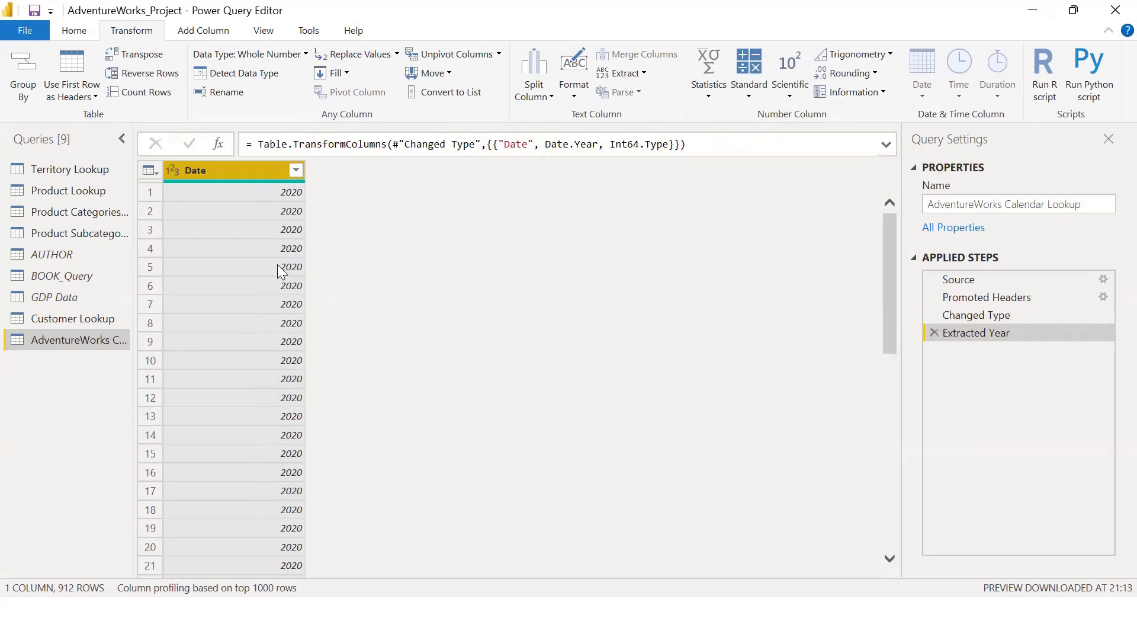
click(932, 333)
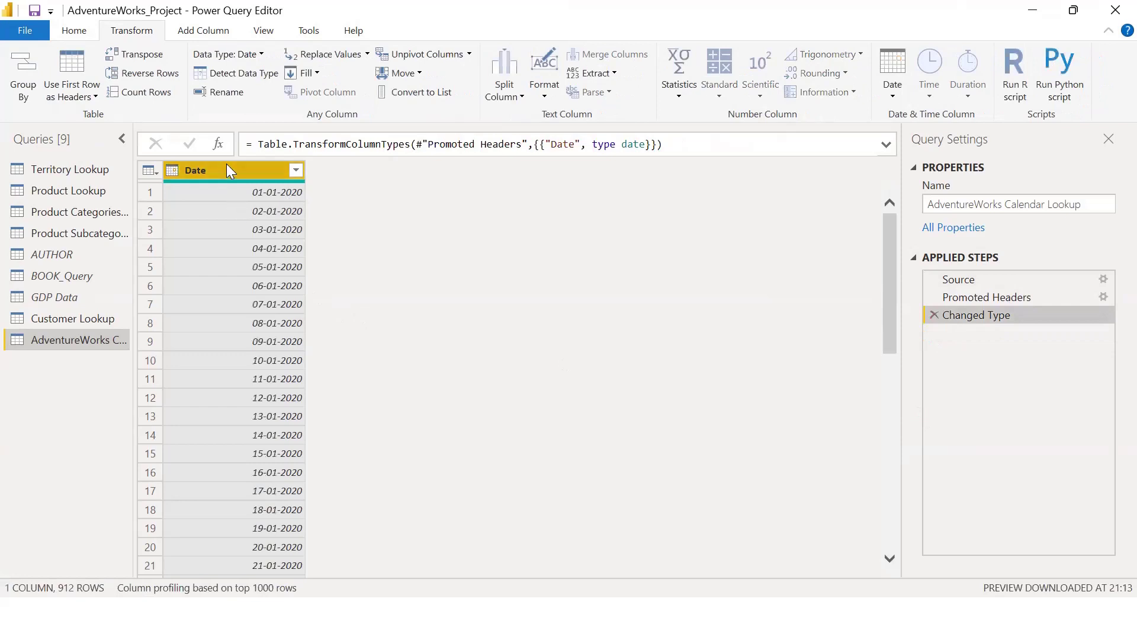
Step: Add a Year column derived from the calendar's Date column and check its values and data type
click(203, 30)
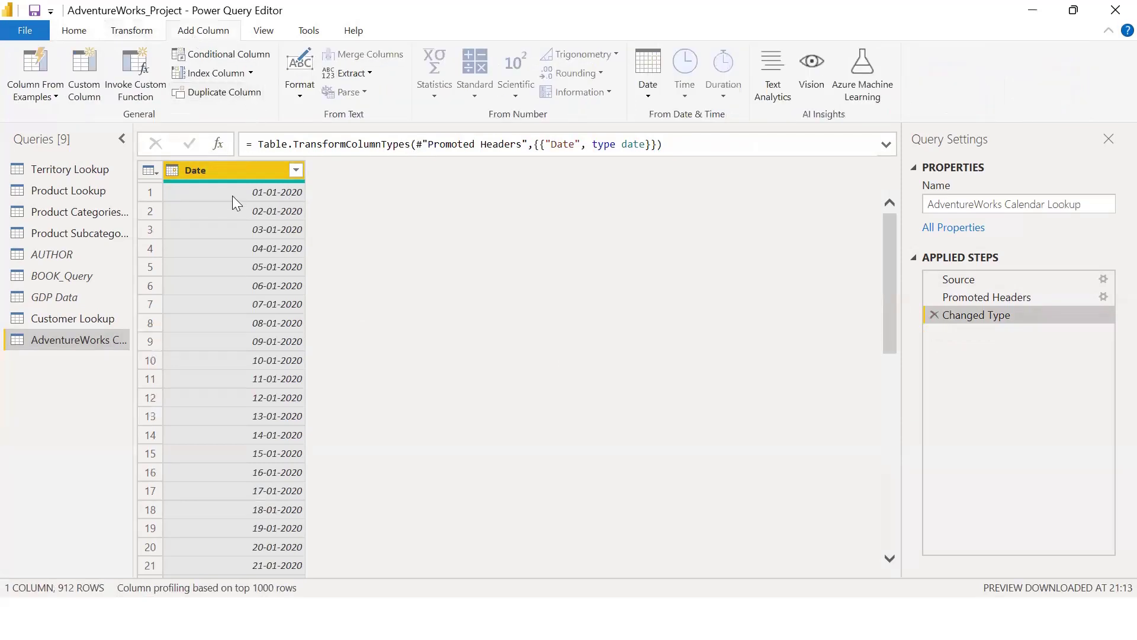
click(650, 101)
mouse_move(588, 175)
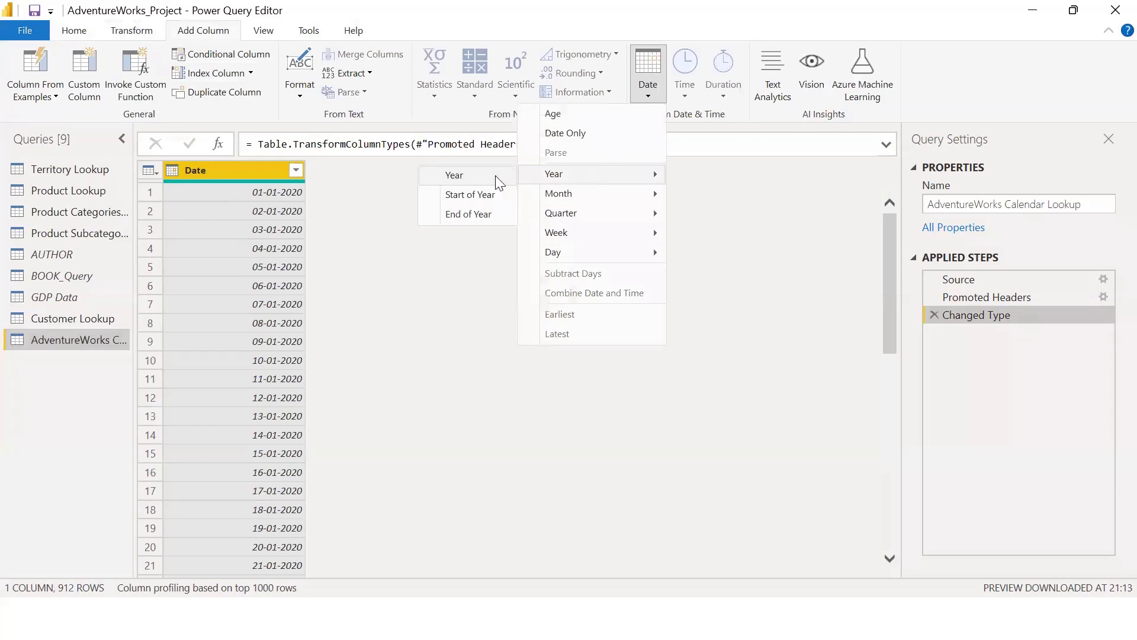
click(495, 175)
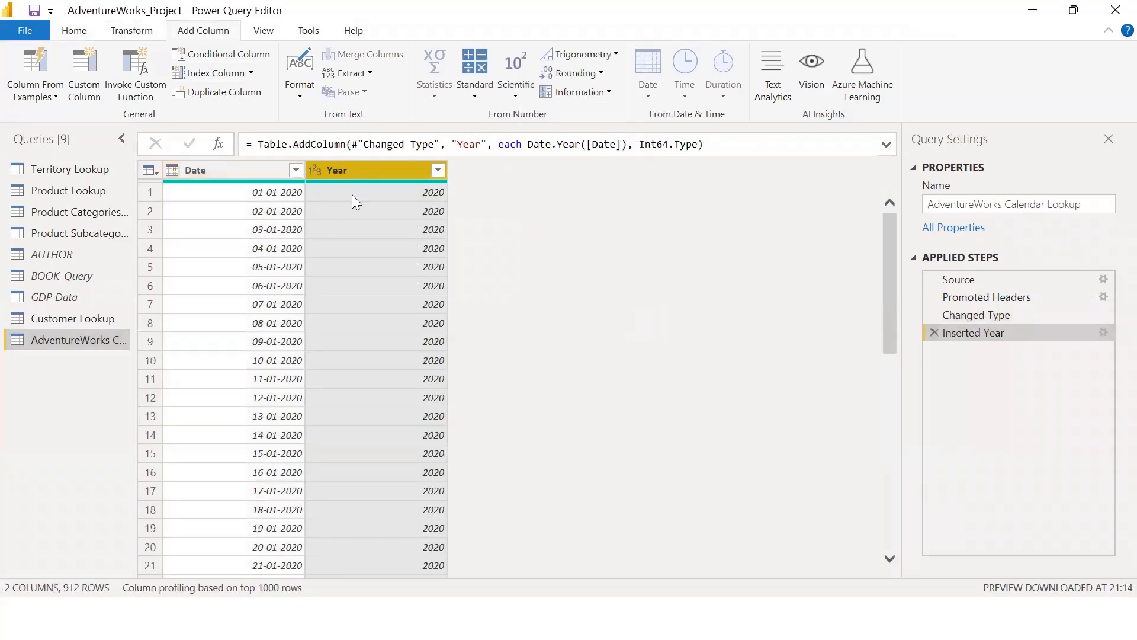
click(369, 192)
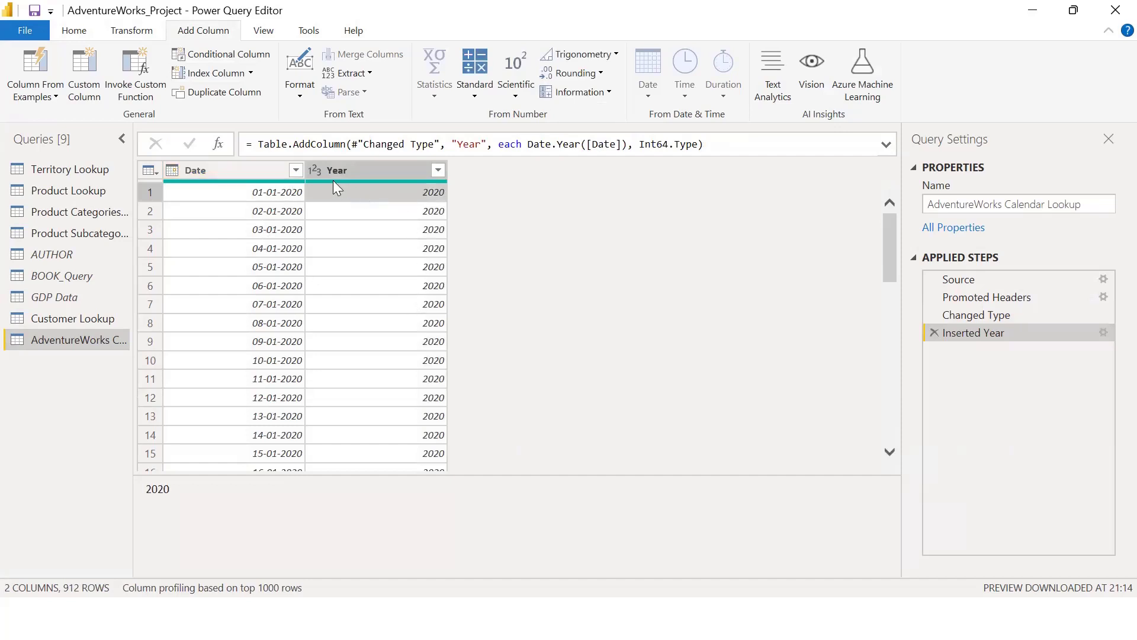
click(315, 172)
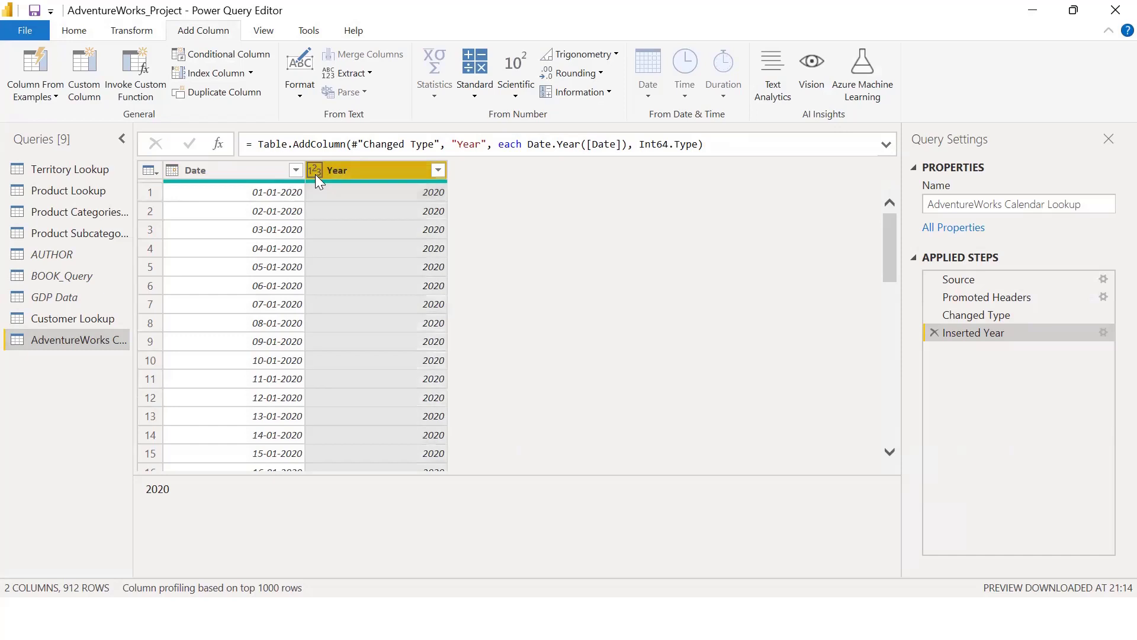
click(403, 224)
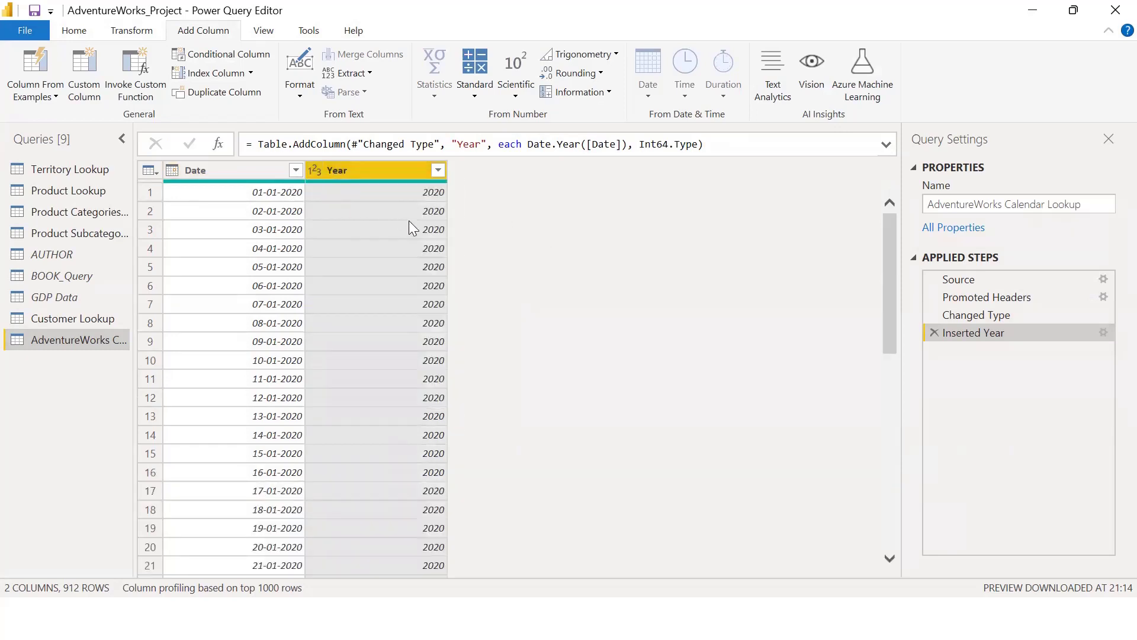
Step: Add a Start of Month column derived from the Date column and compare its ninth row with the matching date
click(279, 175)
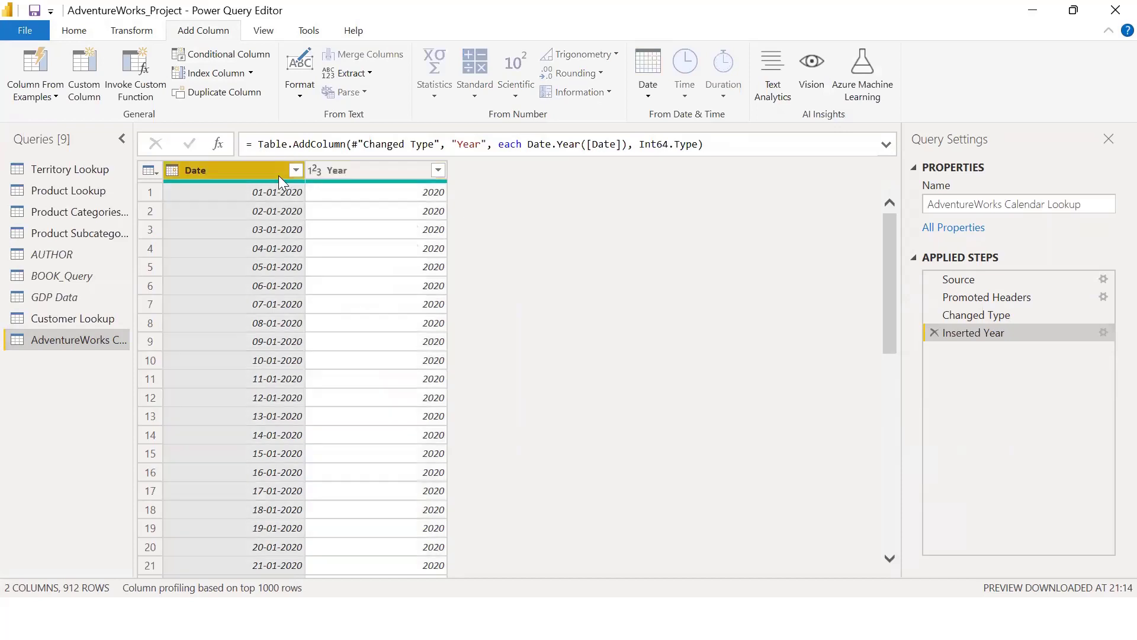
click(650, 95)
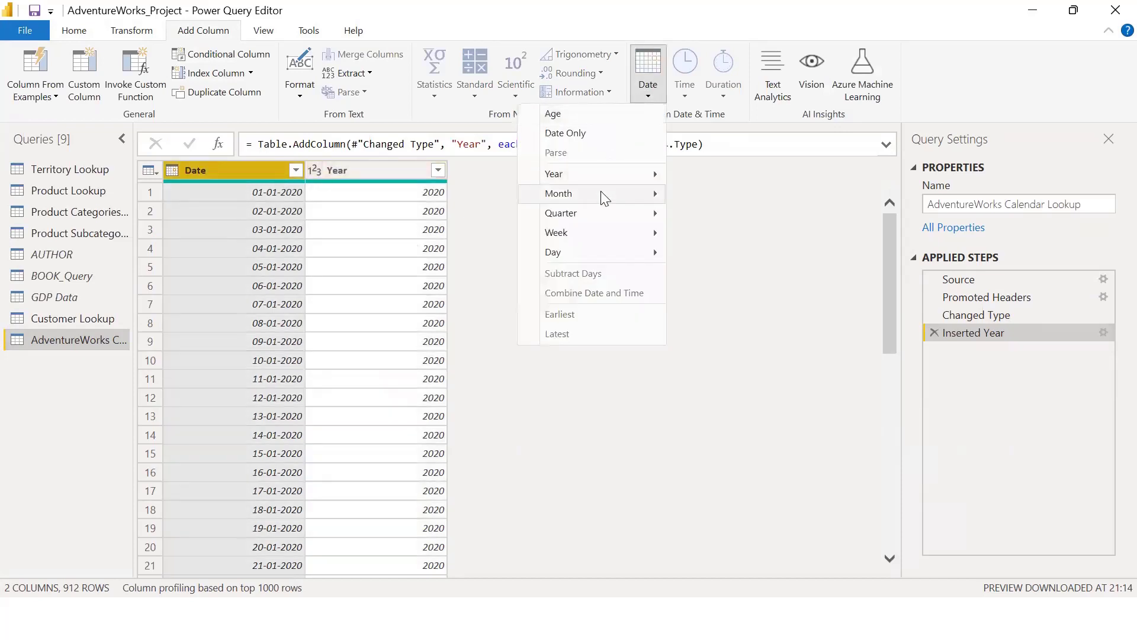
mouse_move(604, 197)
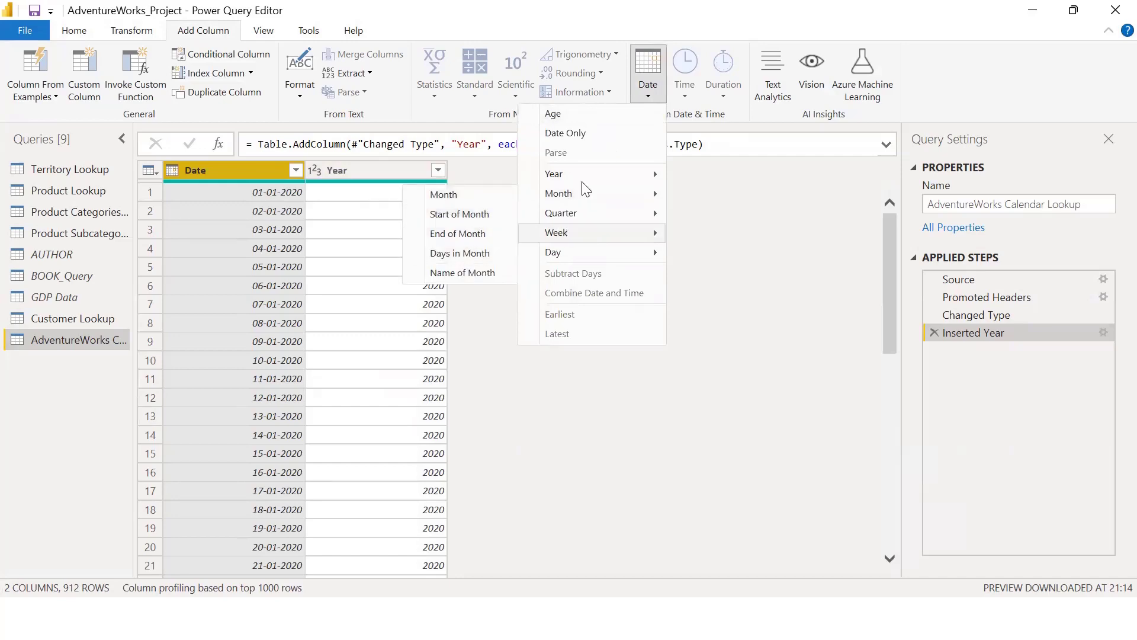
click(450, 214)
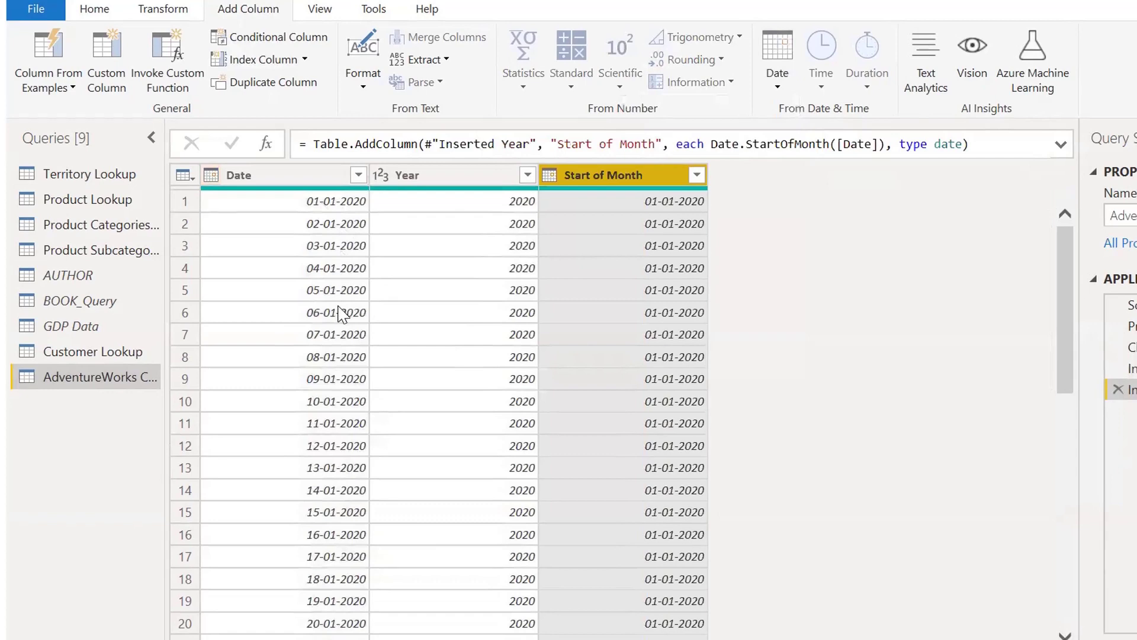
click(323, 380)
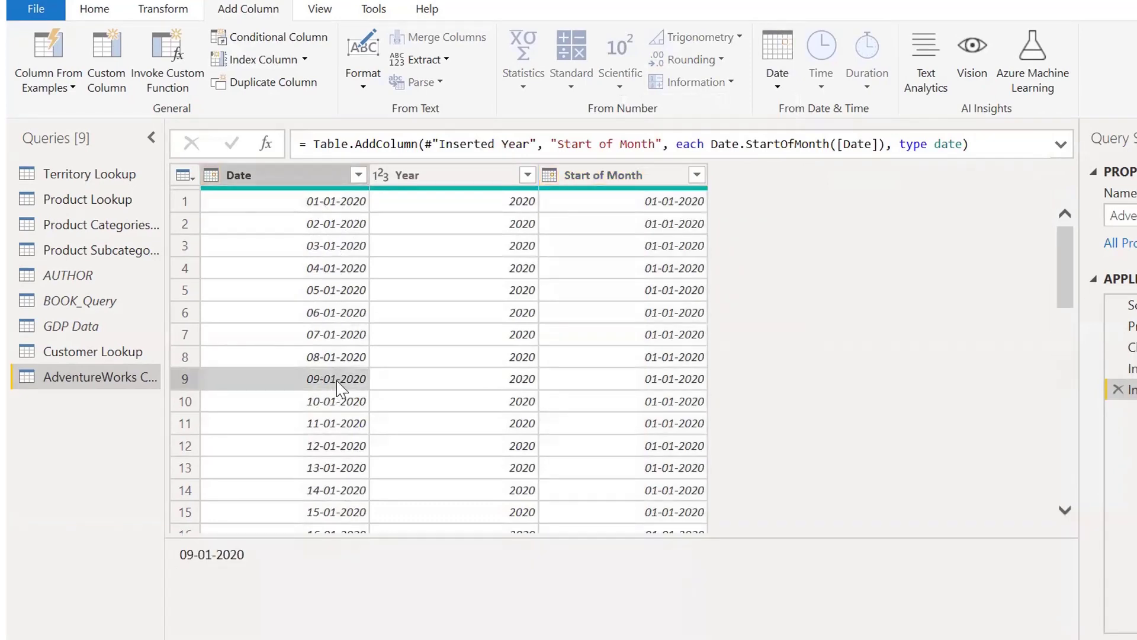
click(636, 387)
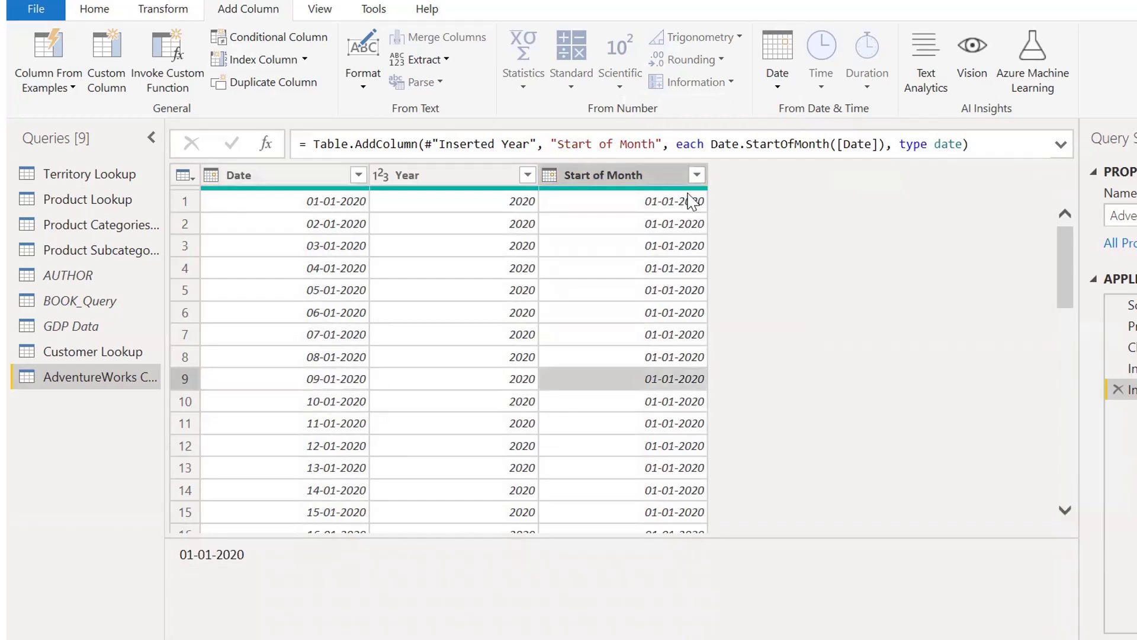
Step: Add a Start of Week column derived from the Date column
click(329, 177)
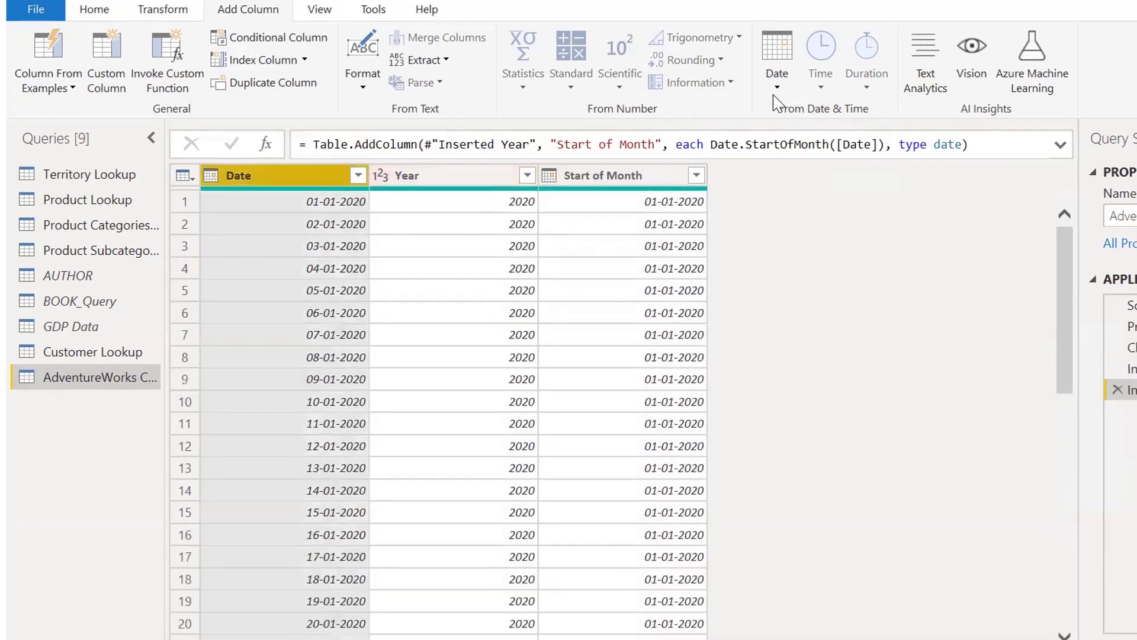
click(777, 74)
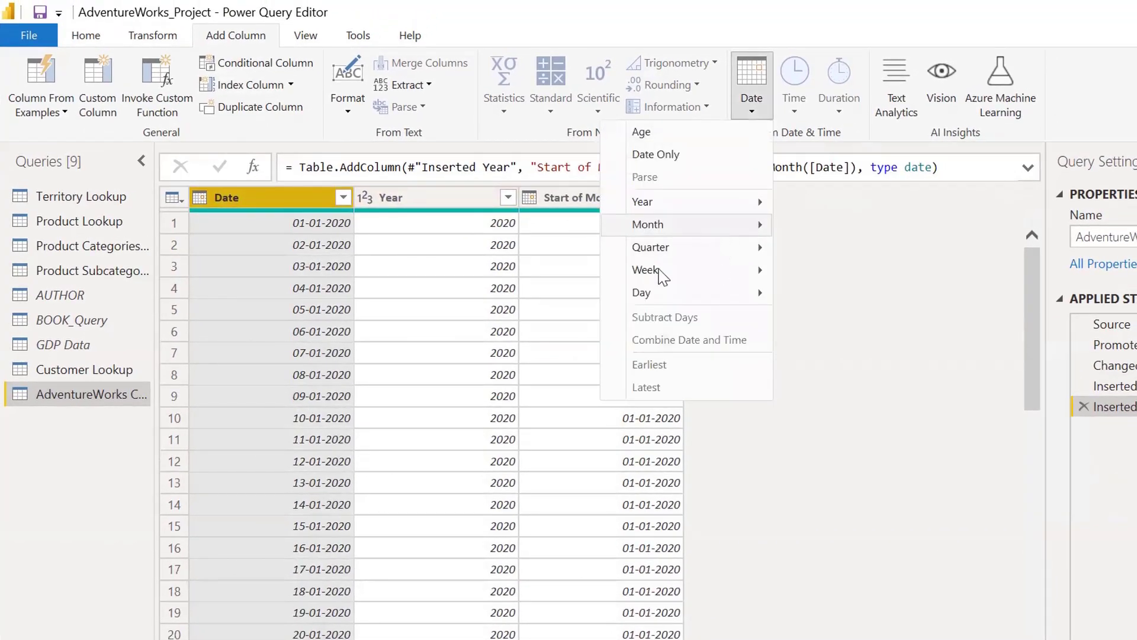
mouse_move(679, 275)
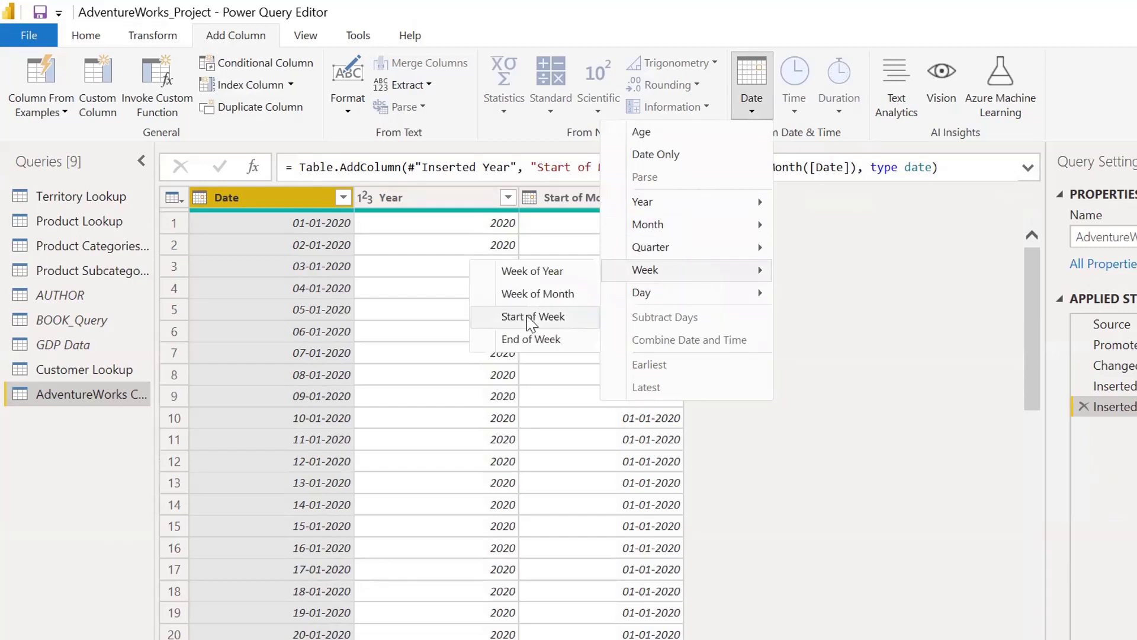
click(529, 320)
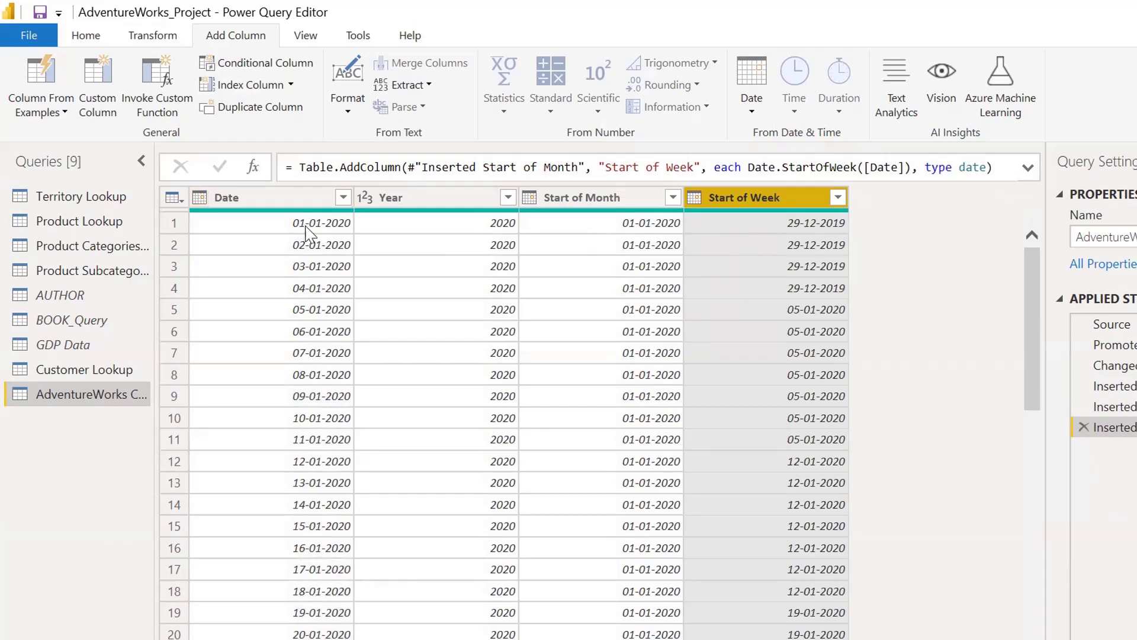
Step: Add a column with the name of the day from the Date column and compare it with the Start of Week dates
click(296, 204)
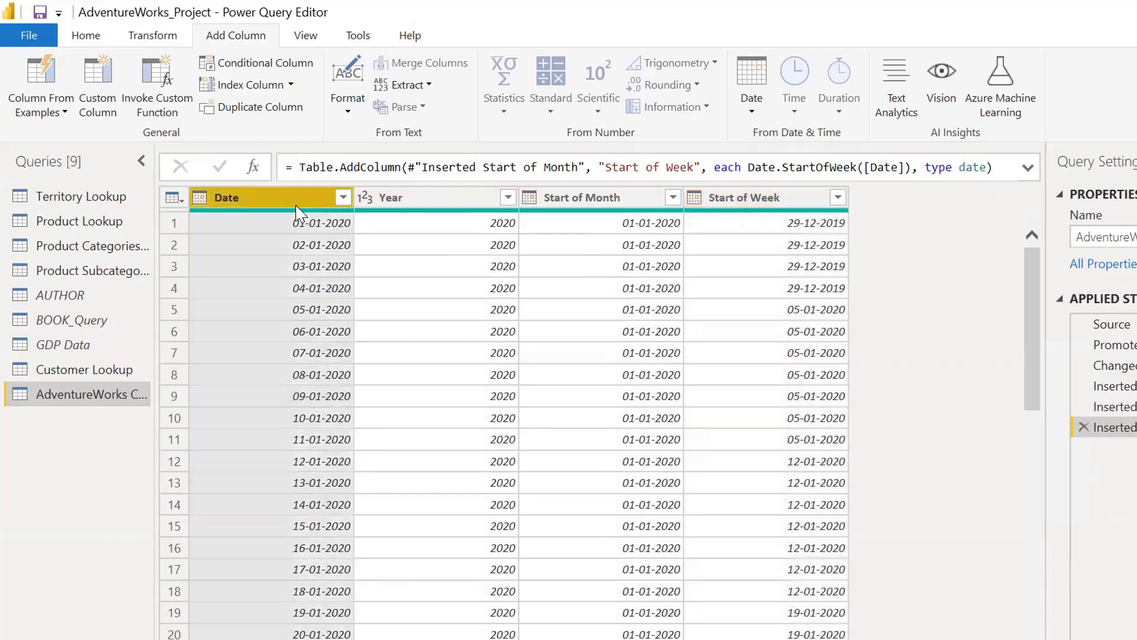
click(752, 109)
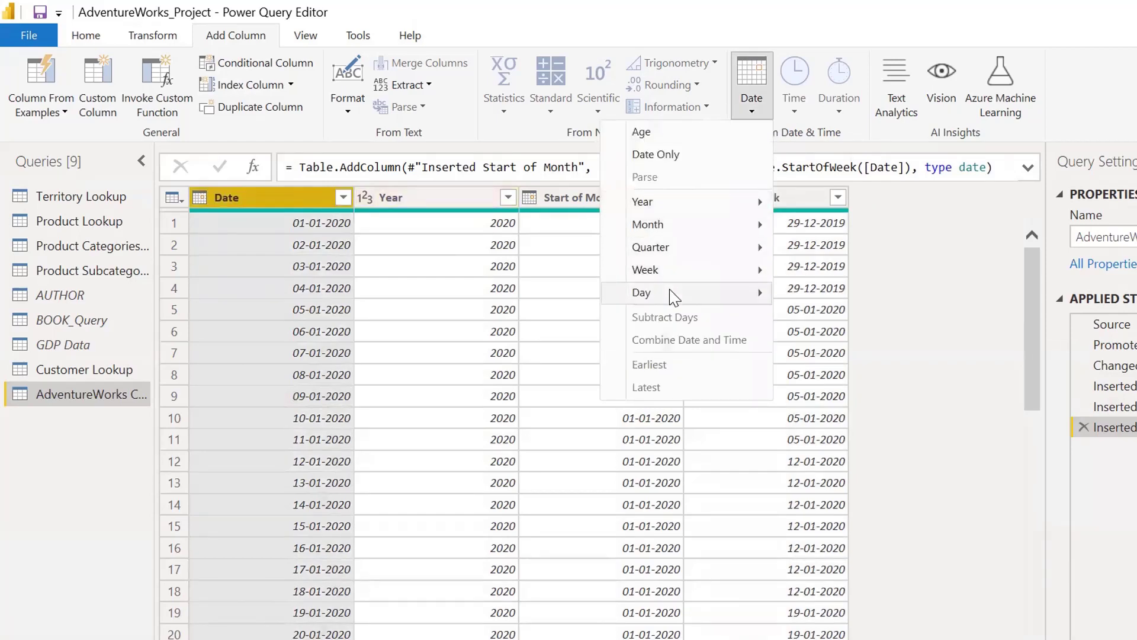
mouse_move(672, 294)
click(538, 408)
click(888, 224)
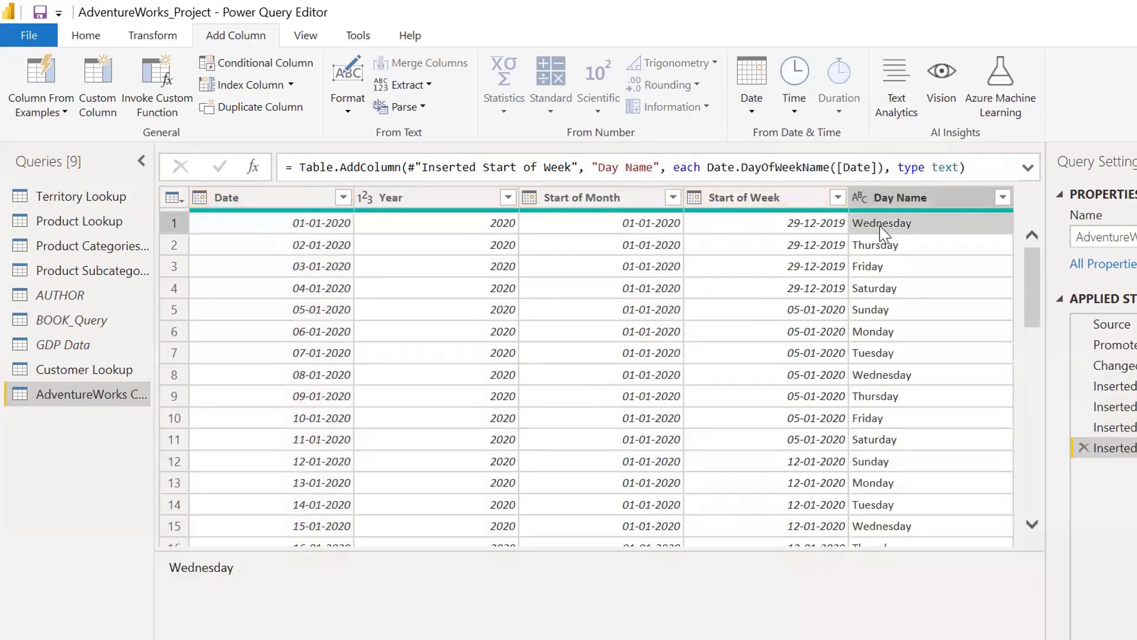
click(801, 225)
click(824, 248)
click(842, 228)
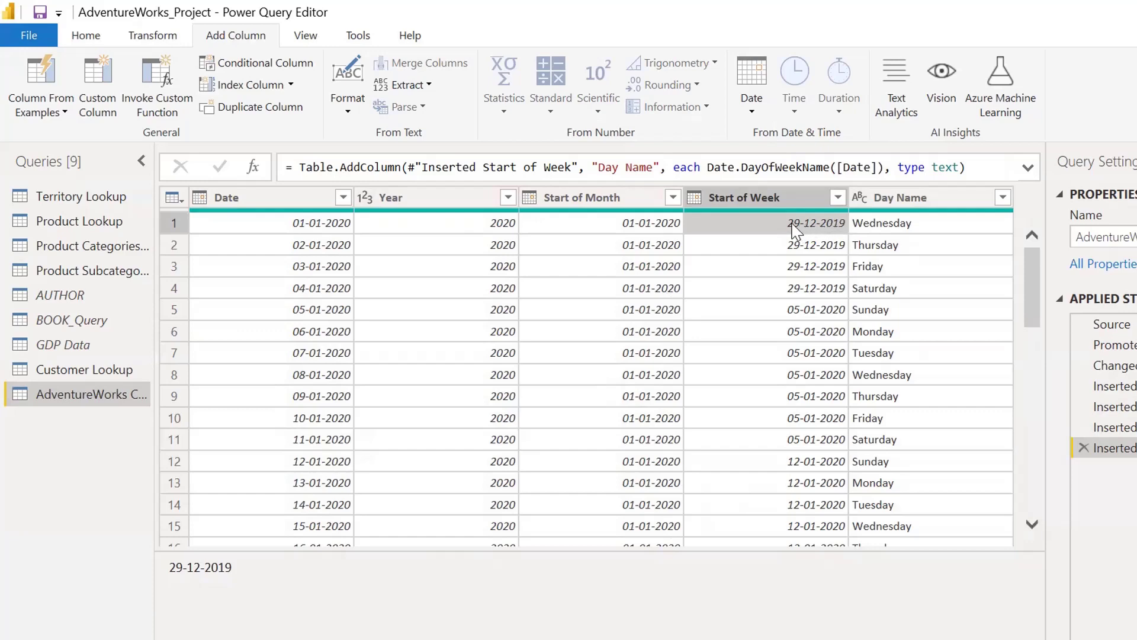
click(788, 279)
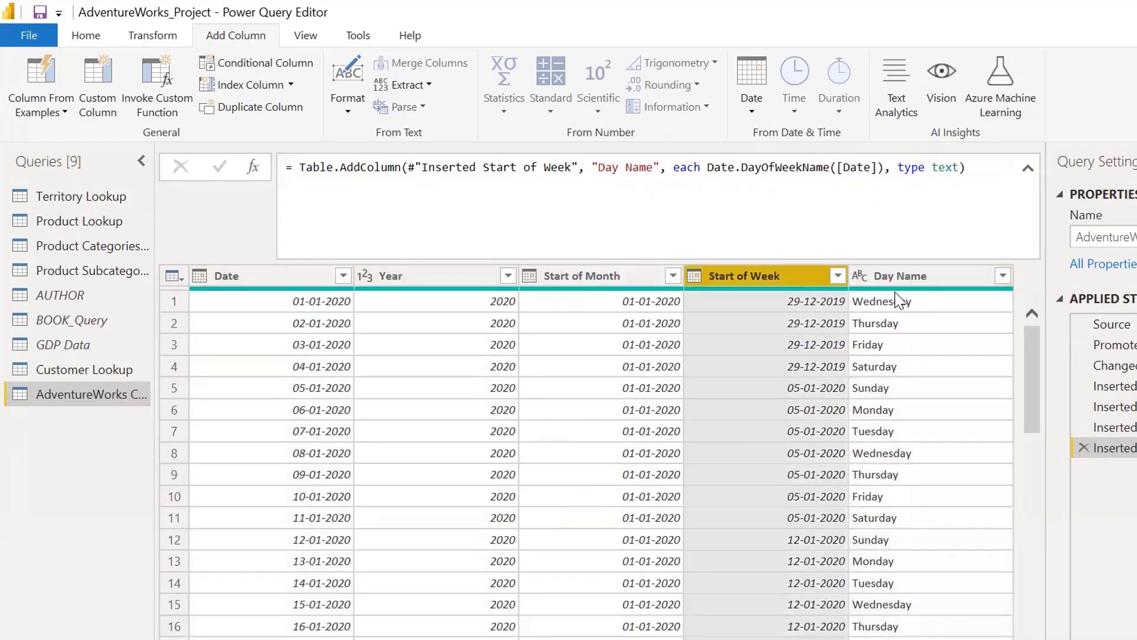
Step: Add a Day of Week column from the Date column and compare its numbers with the Day Name and Start of Week columns
click(254, 279)
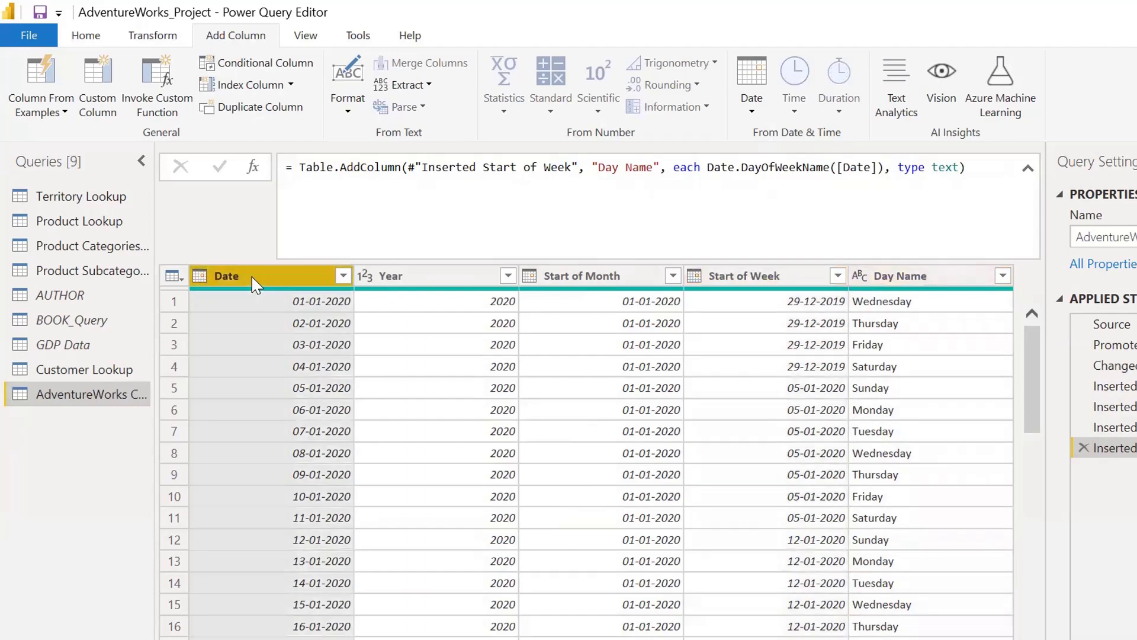
click(752, 109)
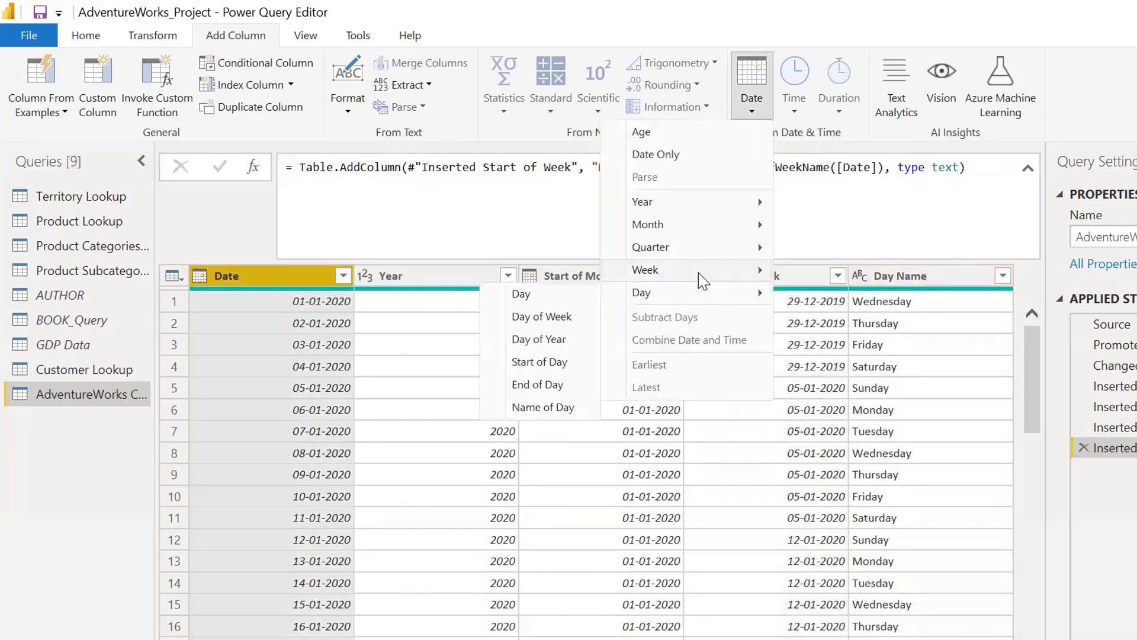
click(536, 320)
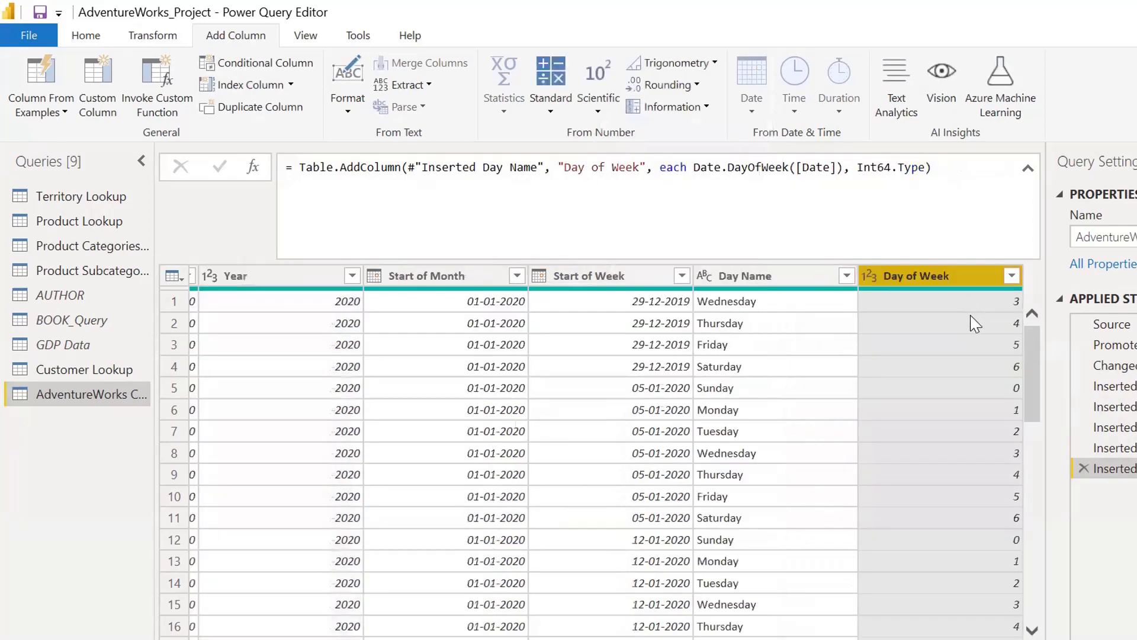
click(972, 323)
click(974, 348)
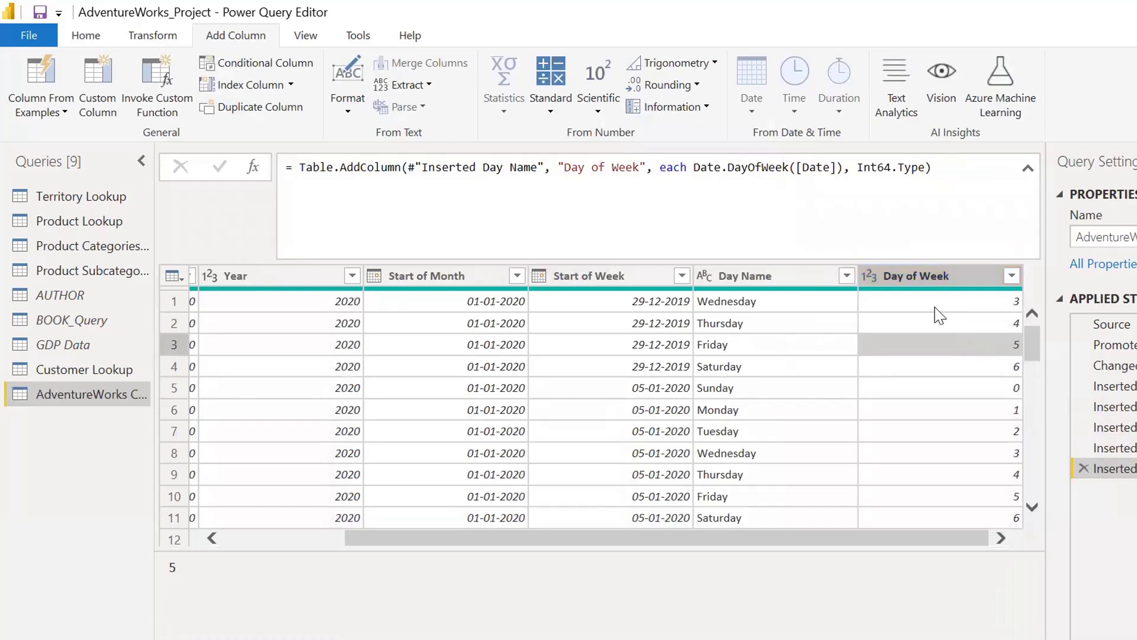
click(749, 306)
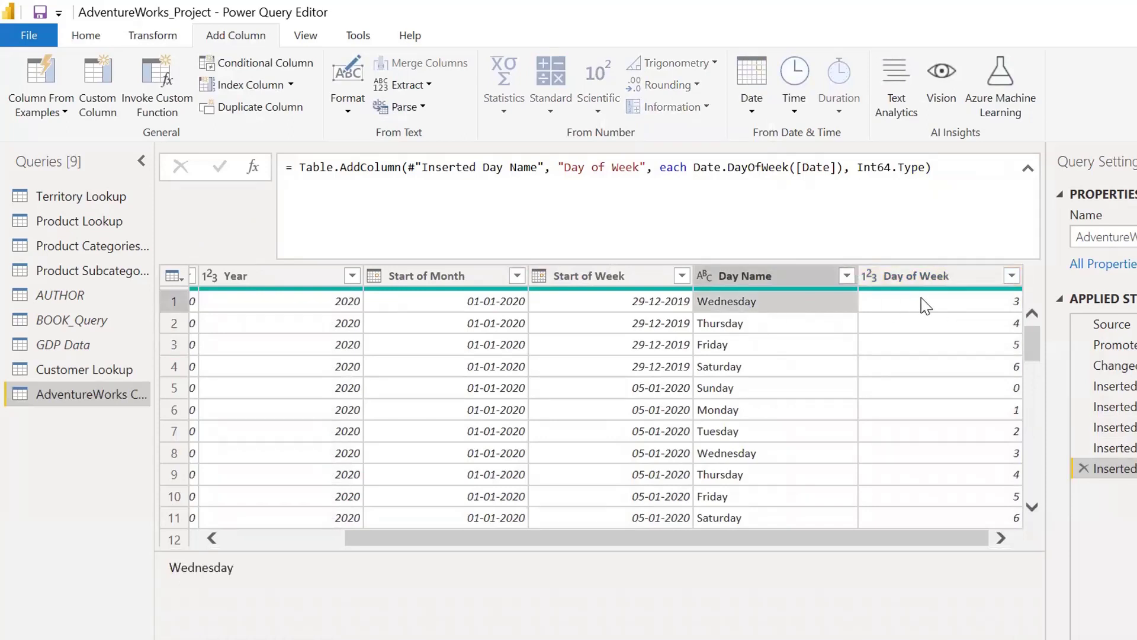
click(955, 305)
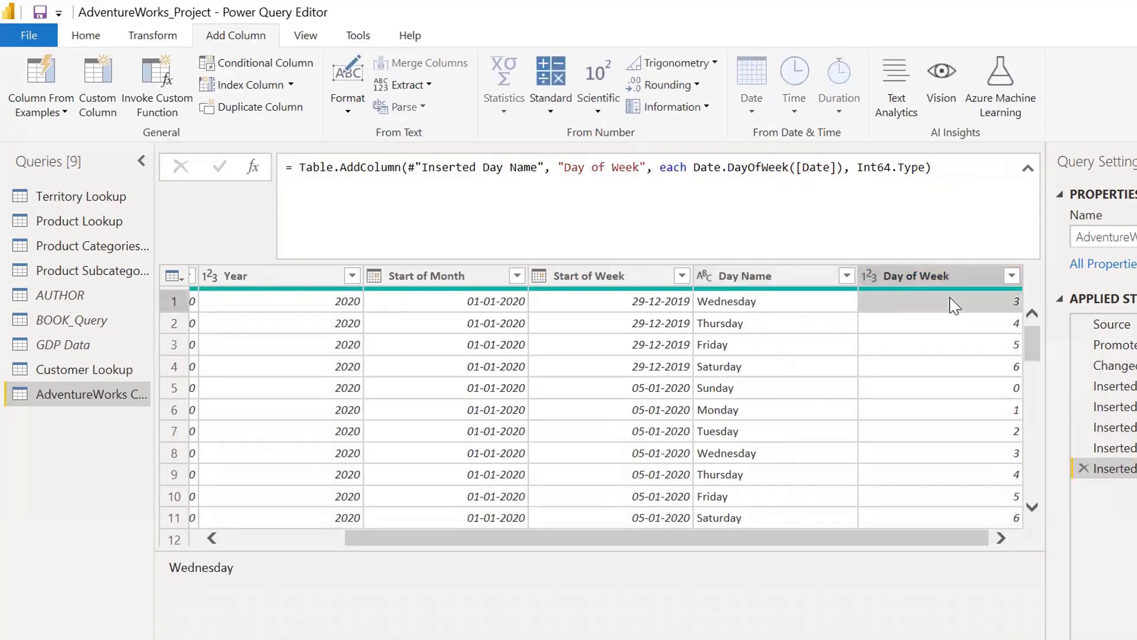
click(734, 306)
click(665, 303)
click(637, 276)
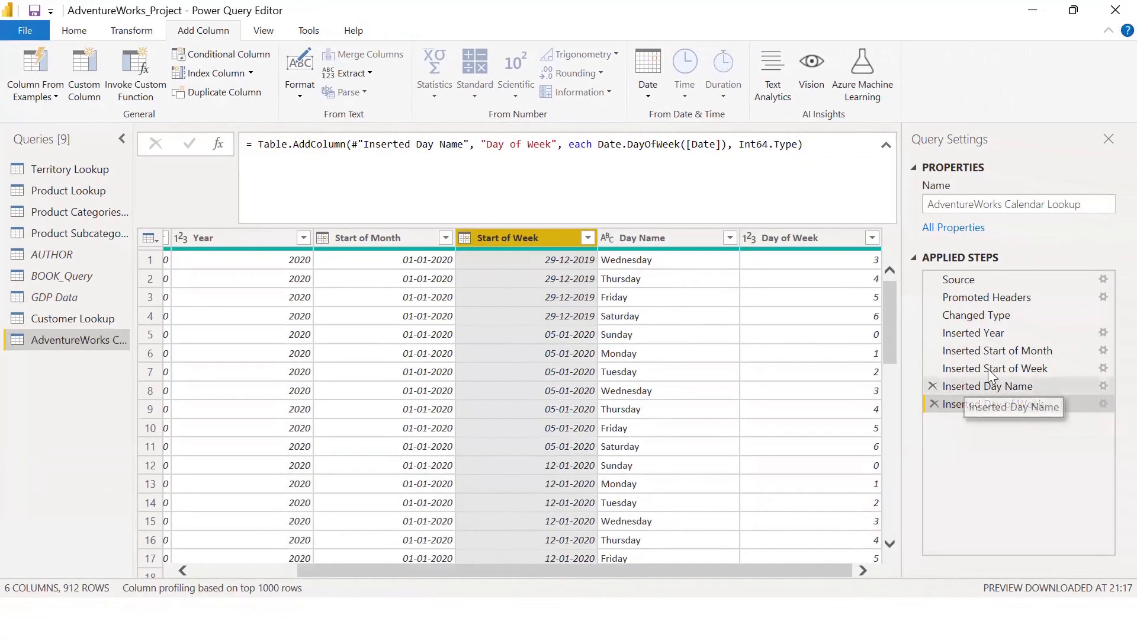
Step: Change the Inserted Start of Week step's formula to Date.StartOfWeek([Date],1) and review the resulting table at the last applied step
click(1066, 369)
click(1103, 368)
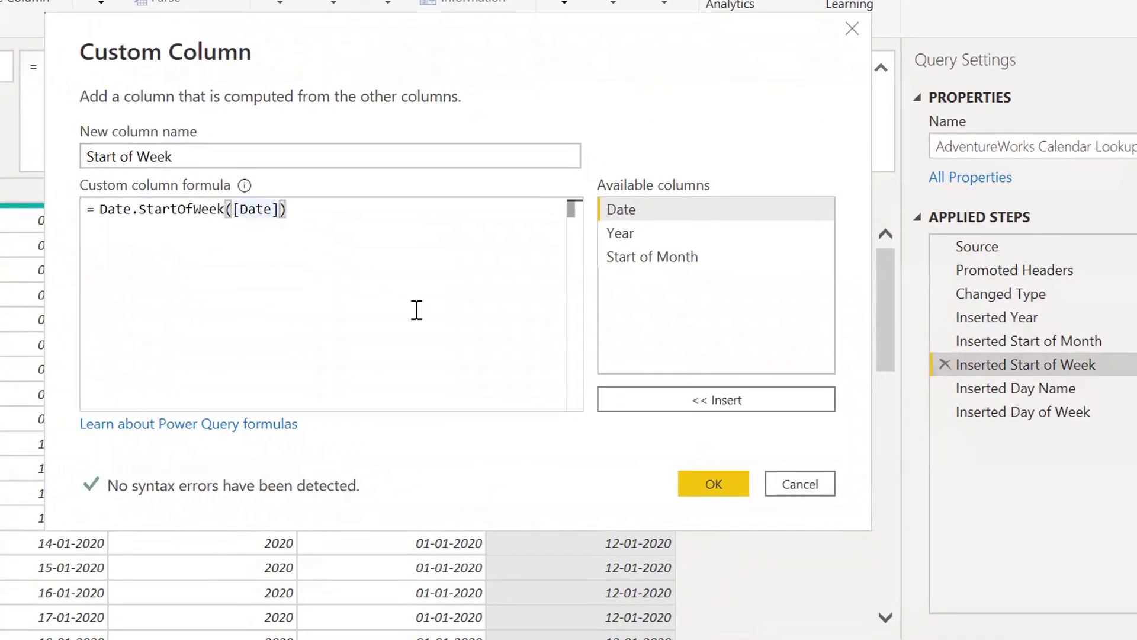
text(,)
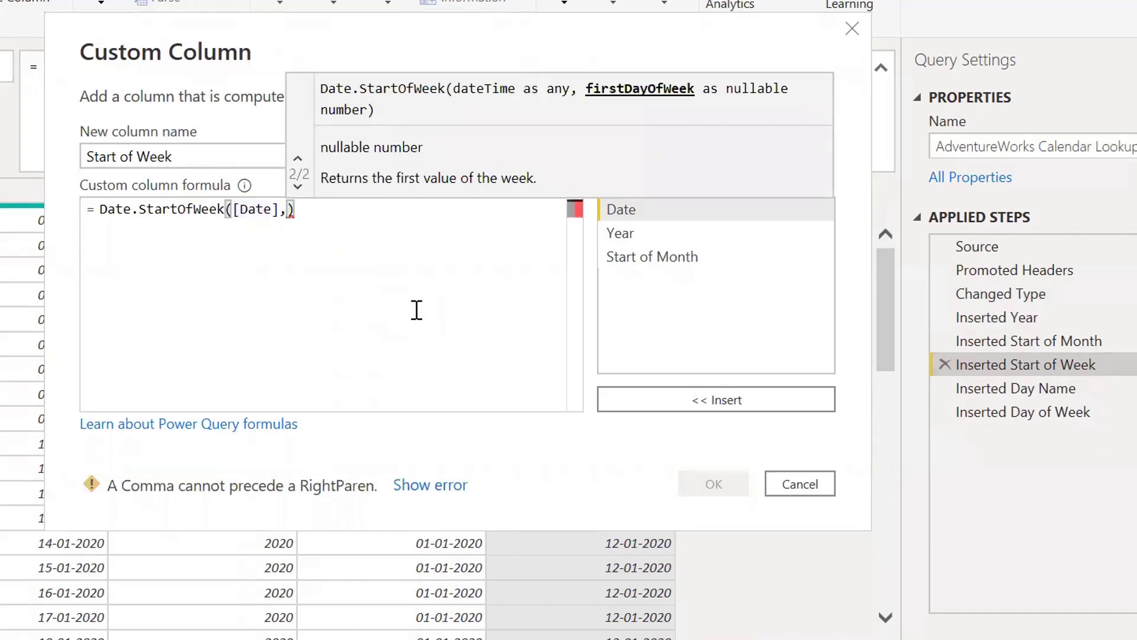
text(1)
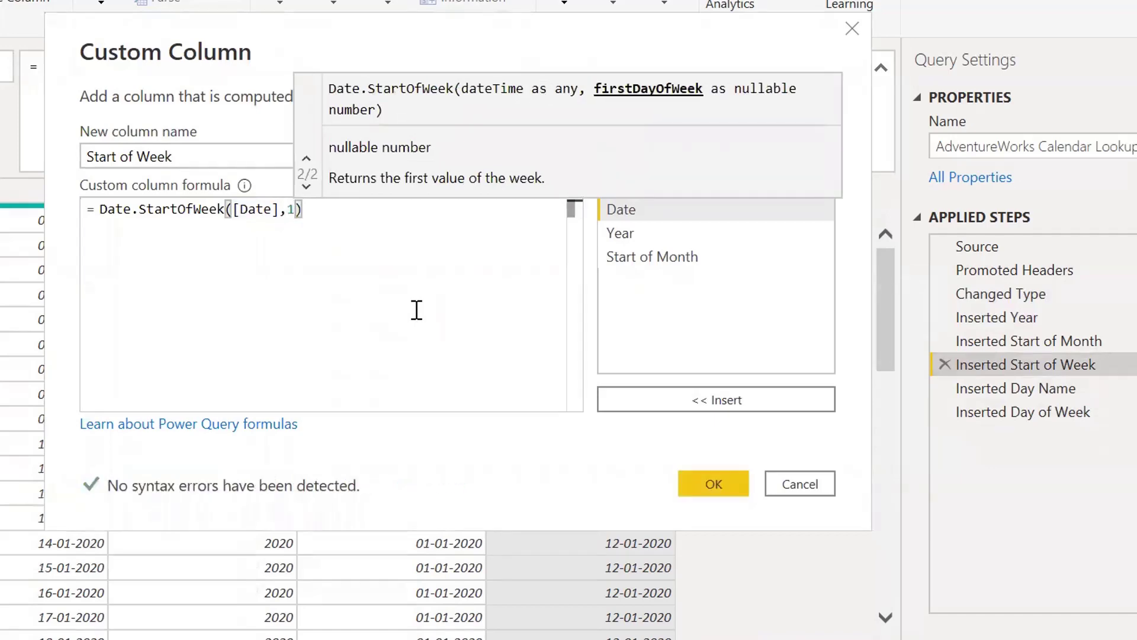
click(699, 492)
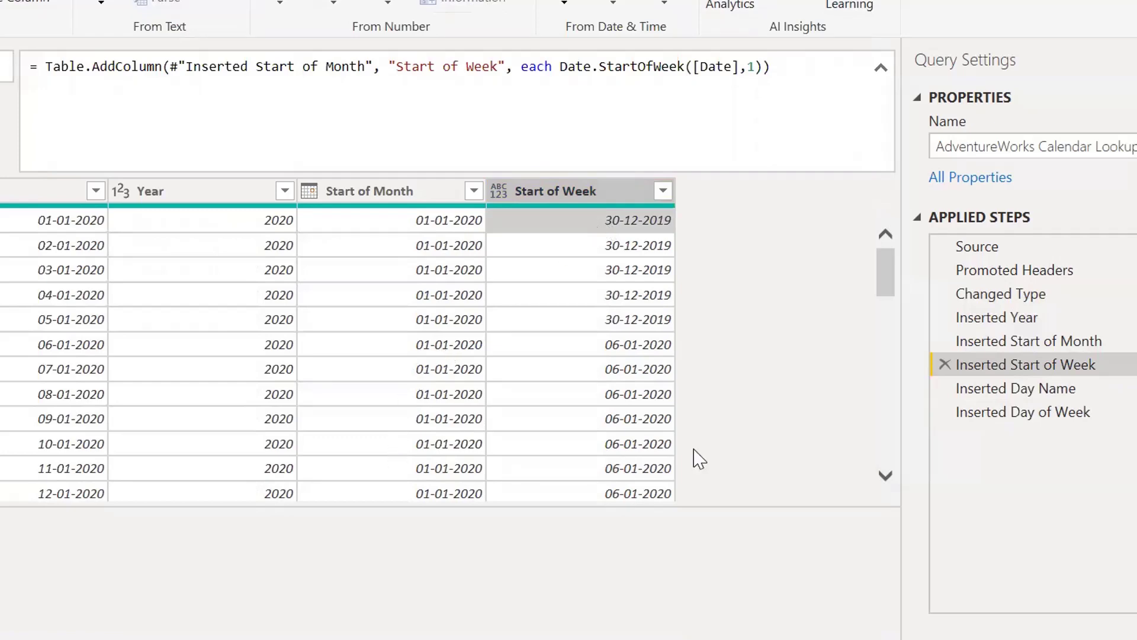
drag(1051, 386, 1044, 415)
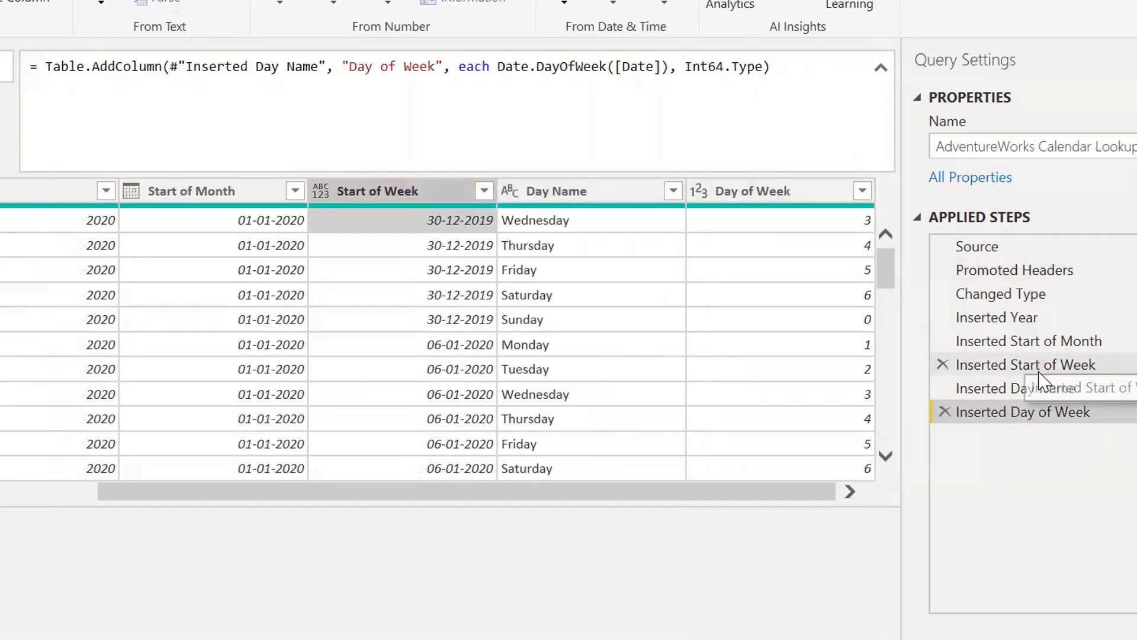
Step: Change the Inserted Start of Week step's custom column formula to Date.StartOfWeek([Date],2)
click(1112, 362)
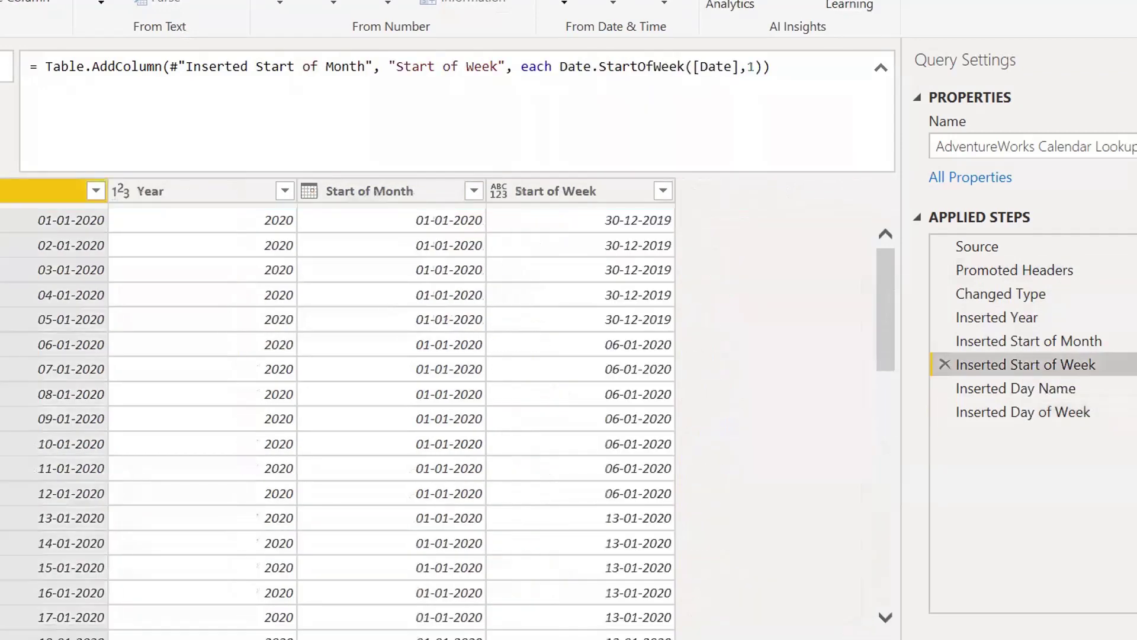
click(291, 208)
key(BackSpace)
text(2)
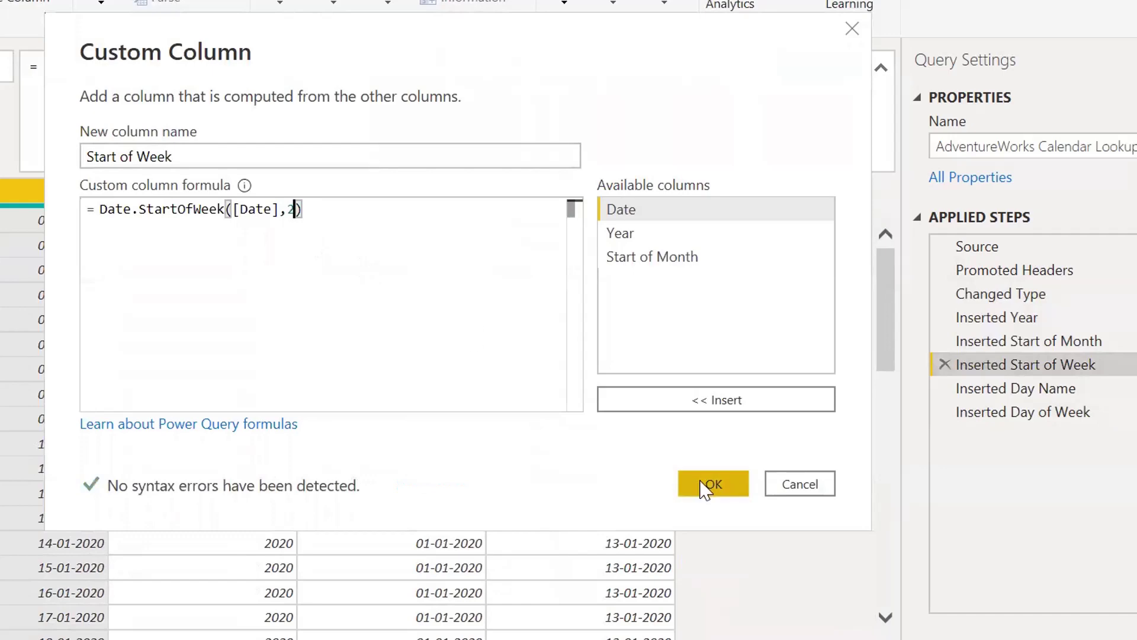
click(705, 490)
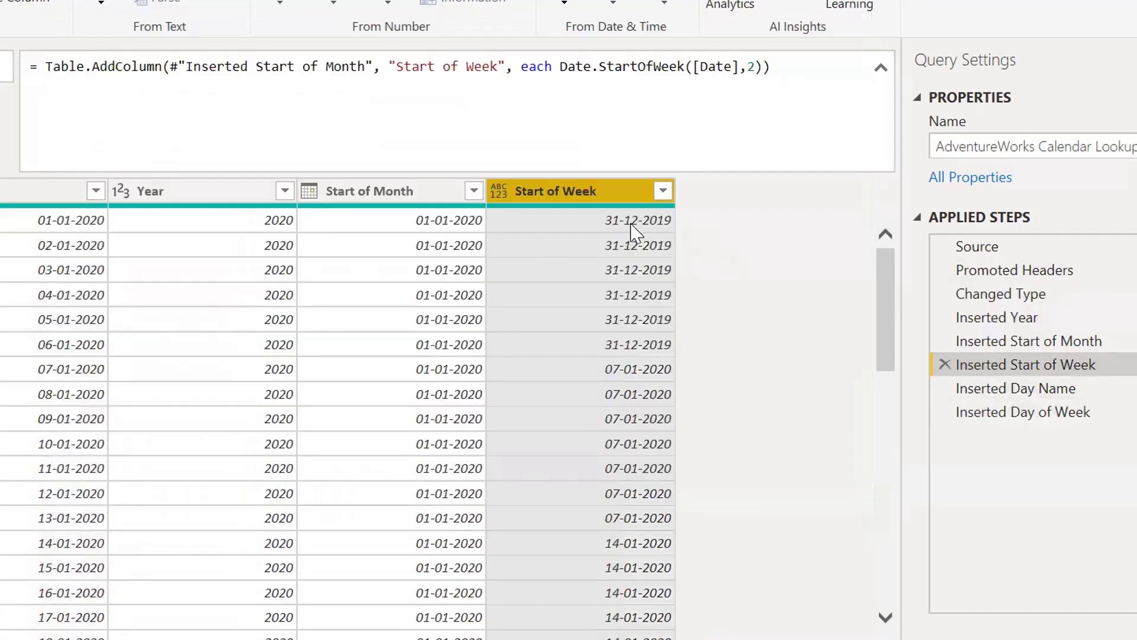
Step: Delete the Inserted Day of Week and Inserted Day Name steps and check the remaining date columns
click(1045, 413)
click(945, 413)
click(945, 388)
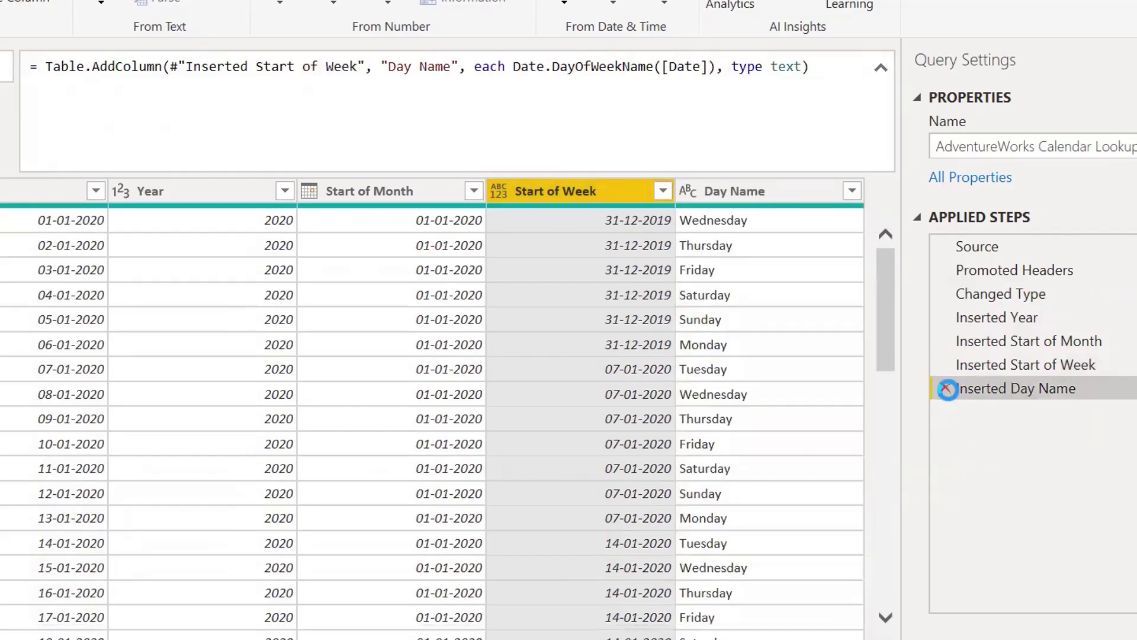
click(392, 198)
click(254, 198)
click(380, 198)
click(578, 200)
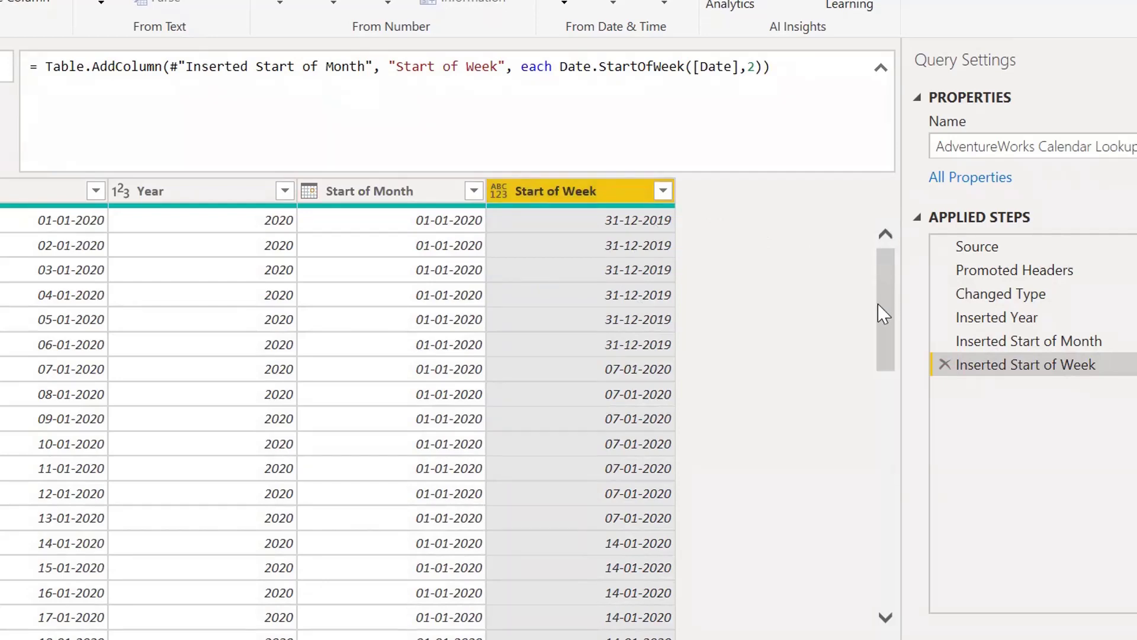
scroll(881, 312, down, 2)
scroll(886, 282, up, 2)
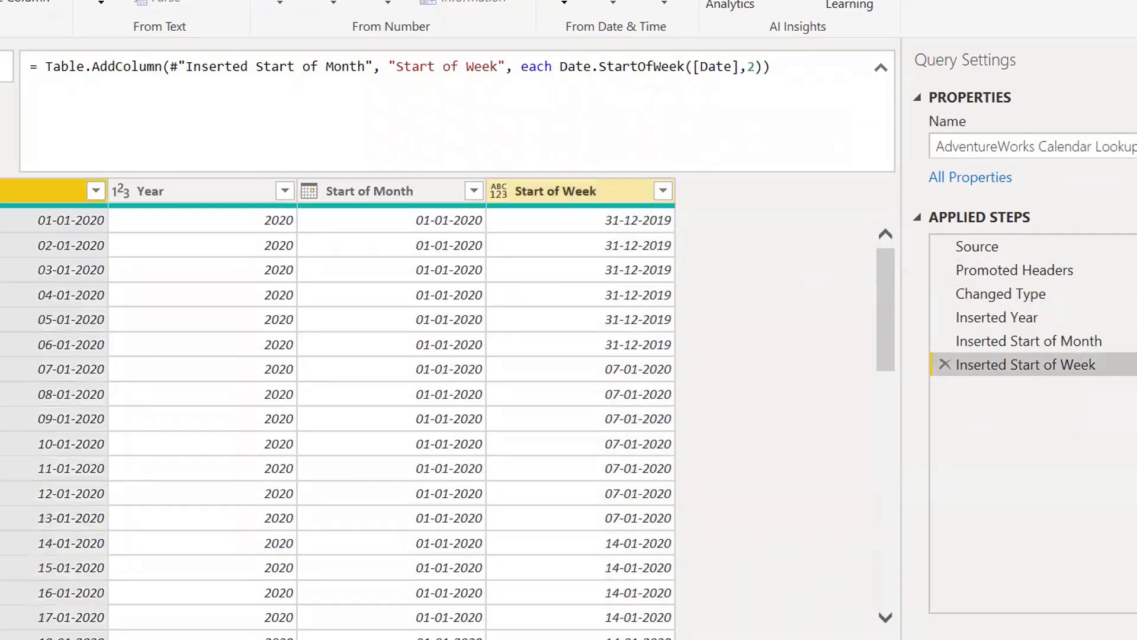
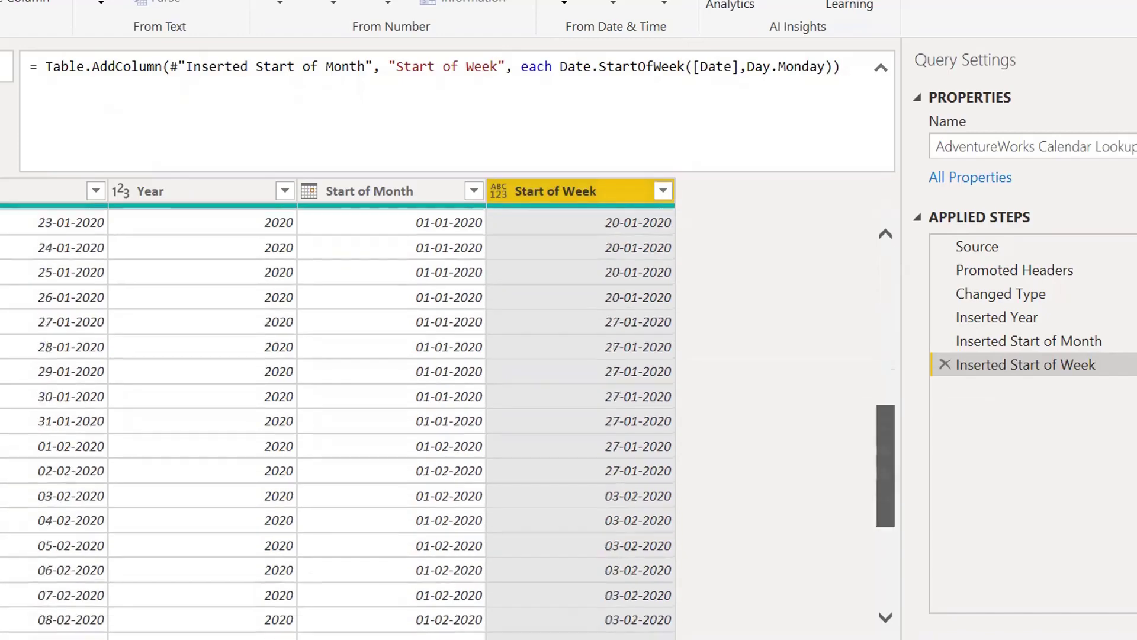
Step: Add a Start of Quarter column derived from the Date column
click(47, 191)
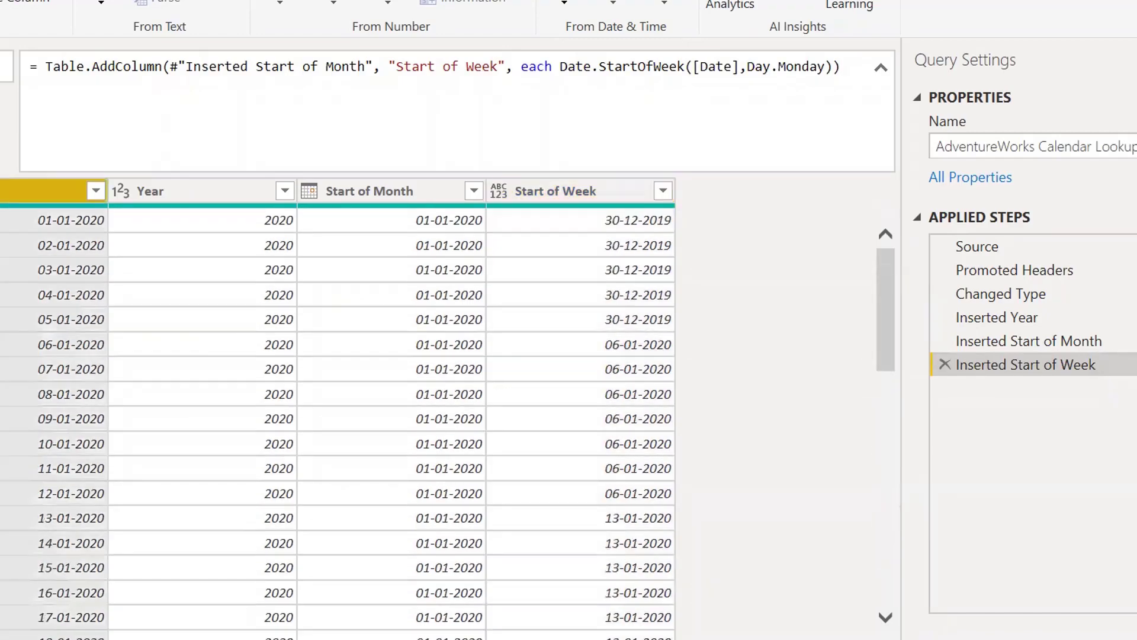
click(565, 3)
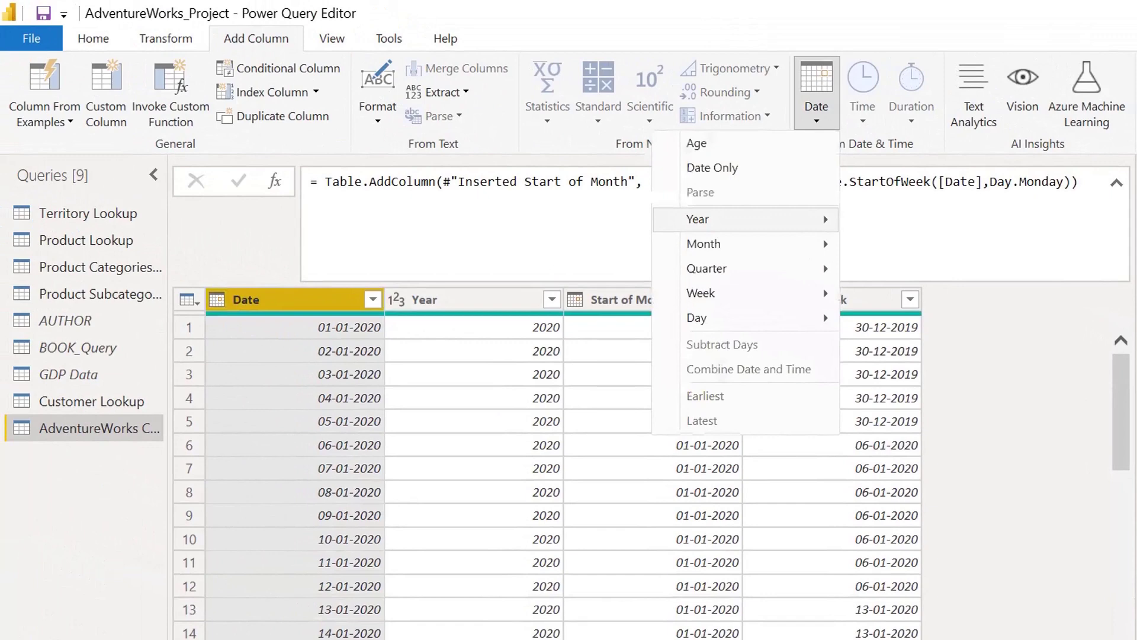
mouse_move(711, 243)
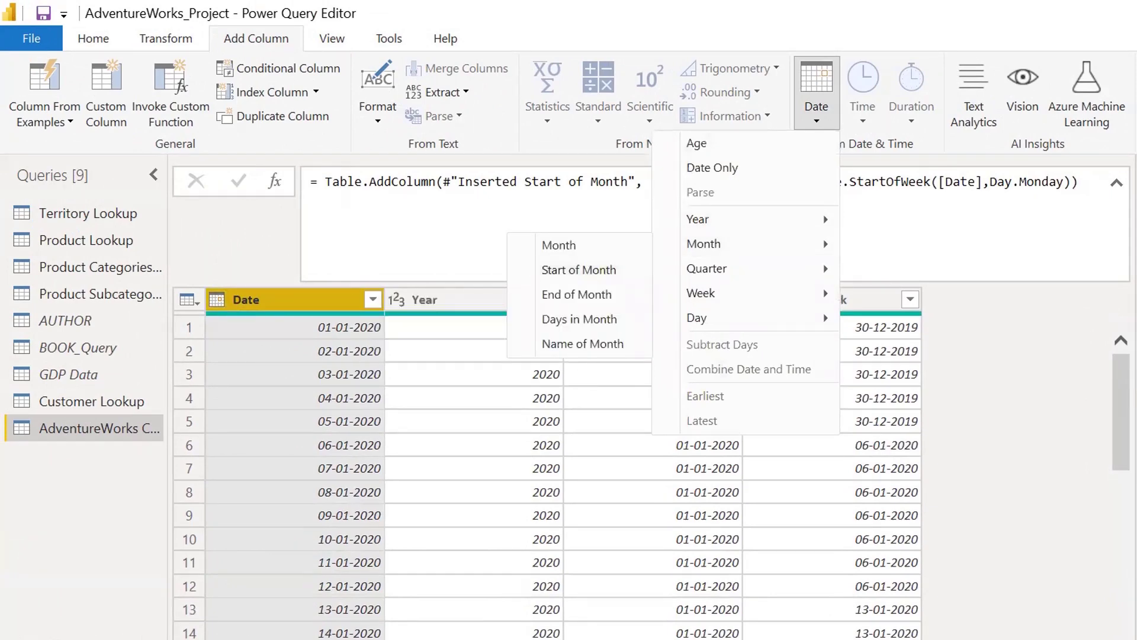
mouse_move(707, 268)
click(583, 295)
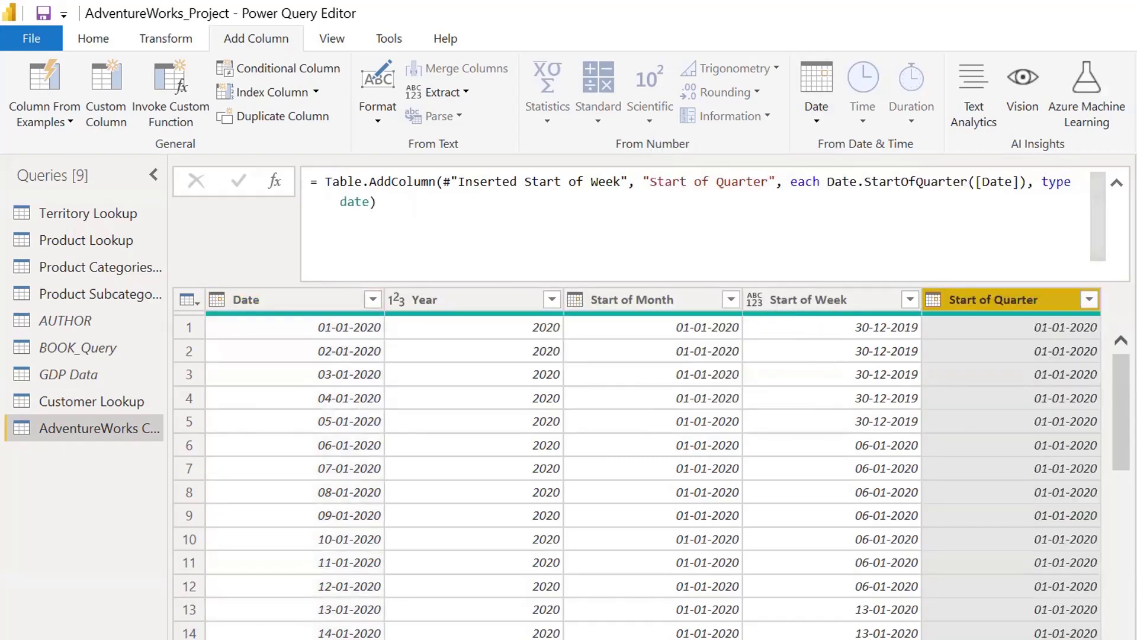
Step: Add a Quarter of Year column from the Date column and check which distinct values it contains
click(817, 95)
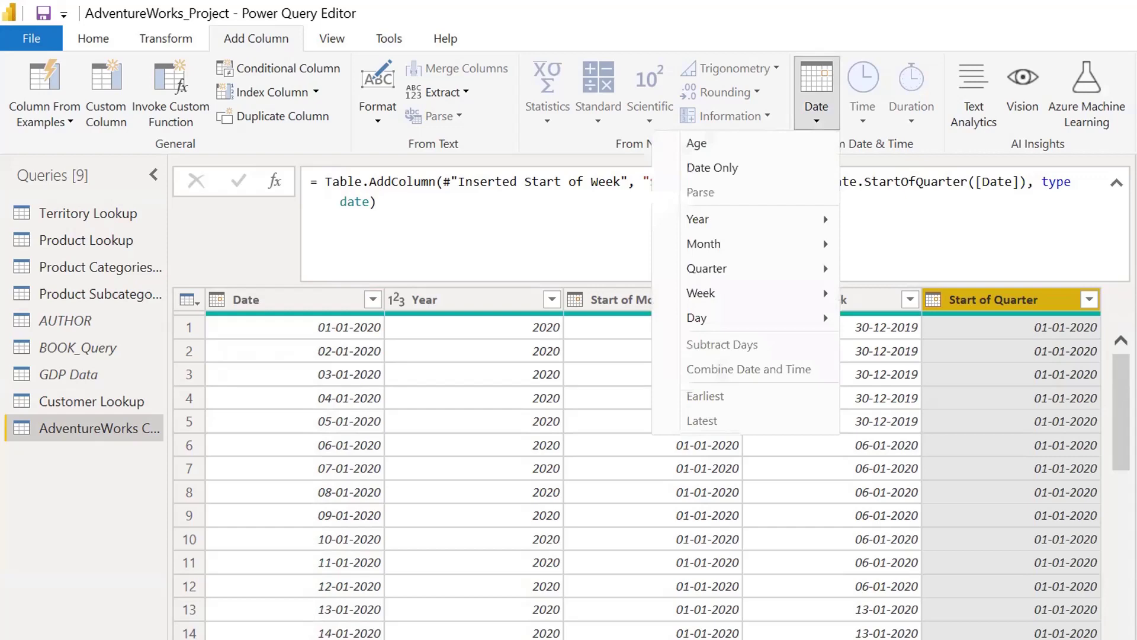
click(284, 299)
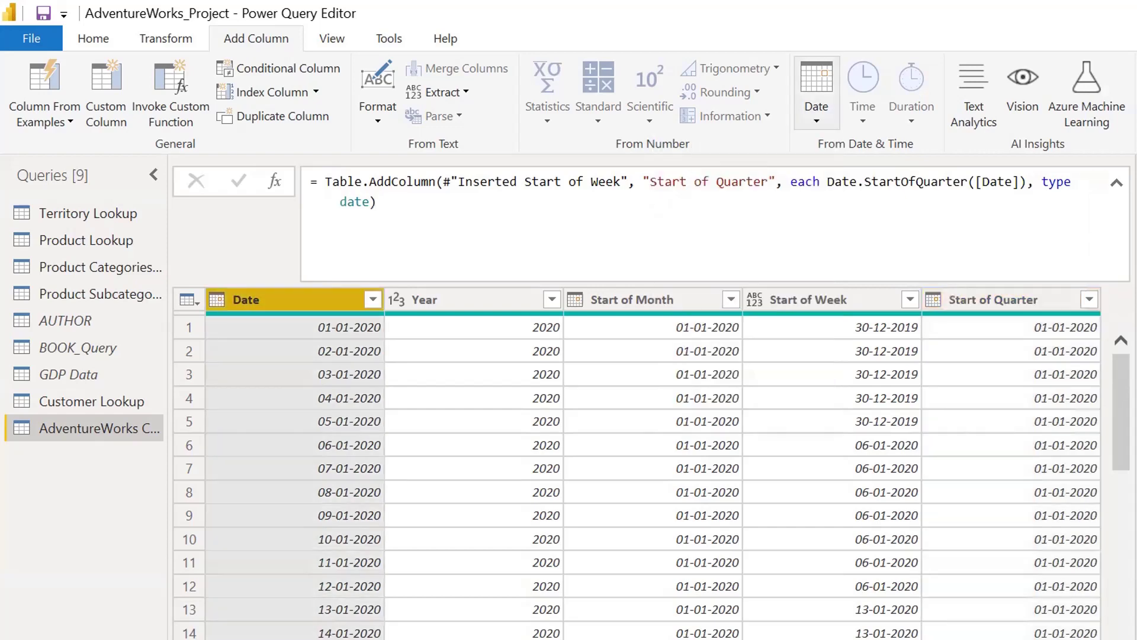
click(817, 95)
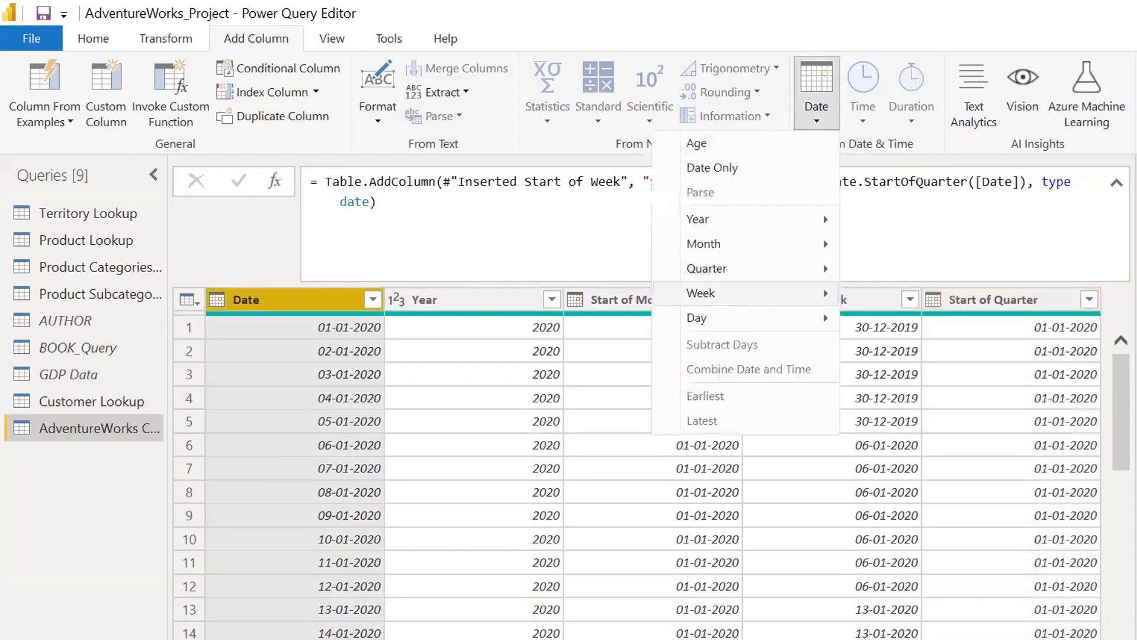
mouse_move(707, 268)
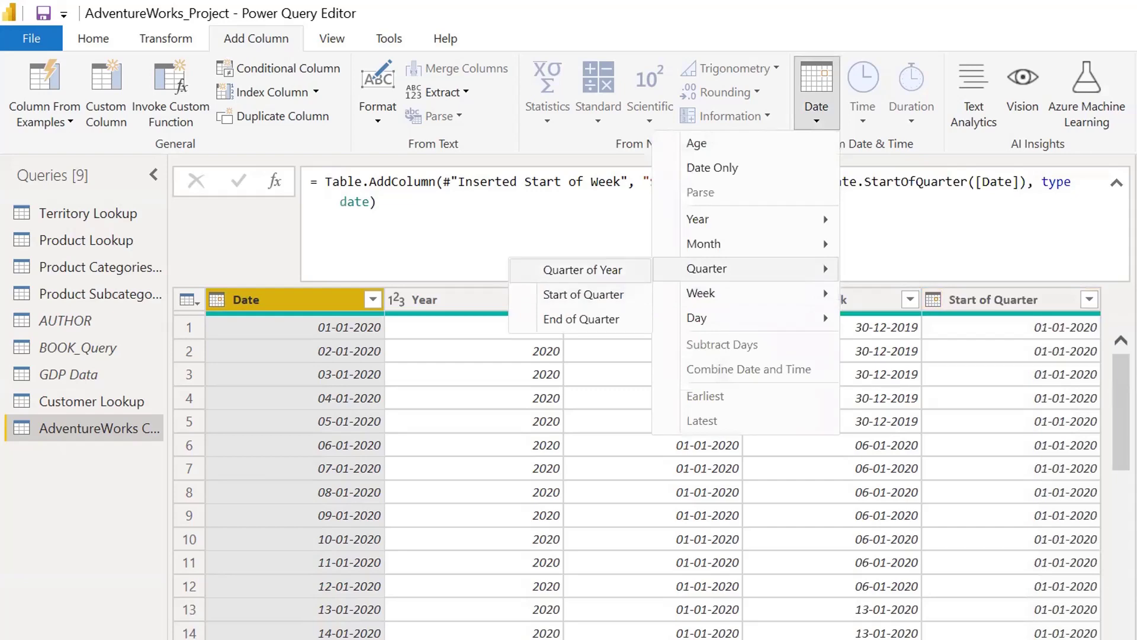
click(582, 270)
drag(1122, 406, 1121, 371)
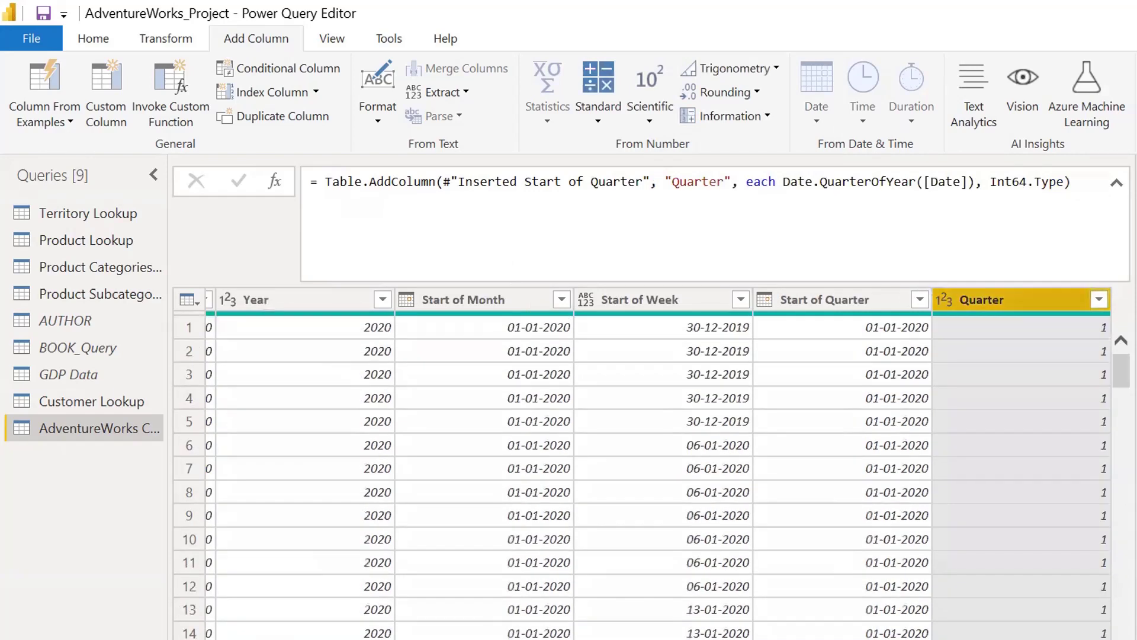
click(1099, 299)
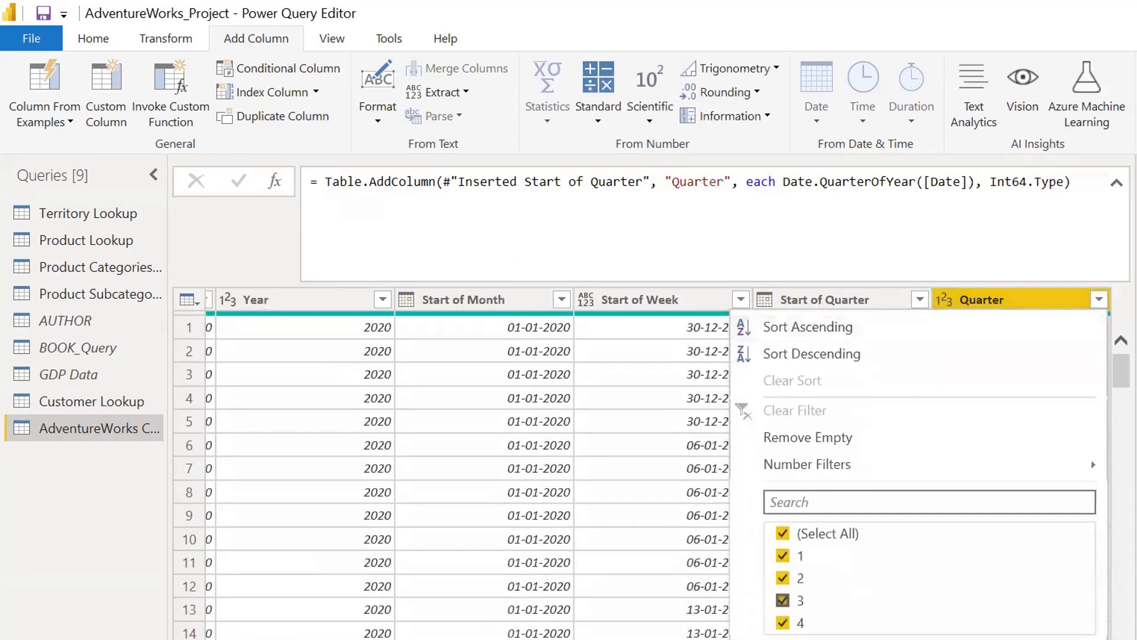
click(808, 327)
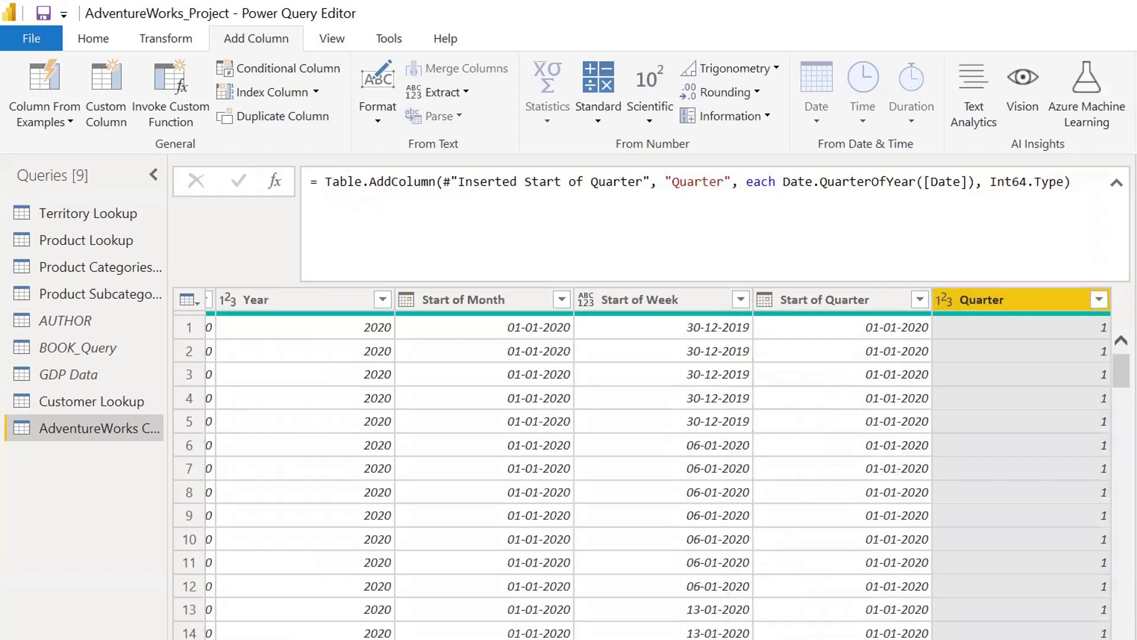
Step: Examine which date operations are available with the Date and Start of Month columns selected together
click(825, 299)
click(640, 299)
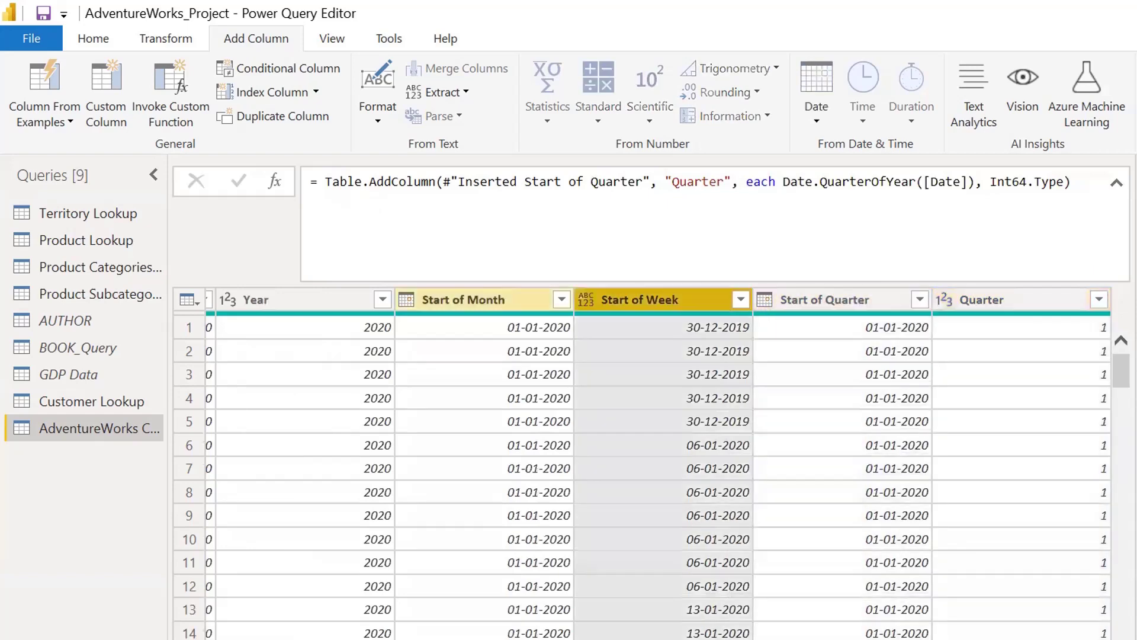
click(825, 299)
click(816, 94)
click(841, 468)
scroll(652, 438, left, 3)
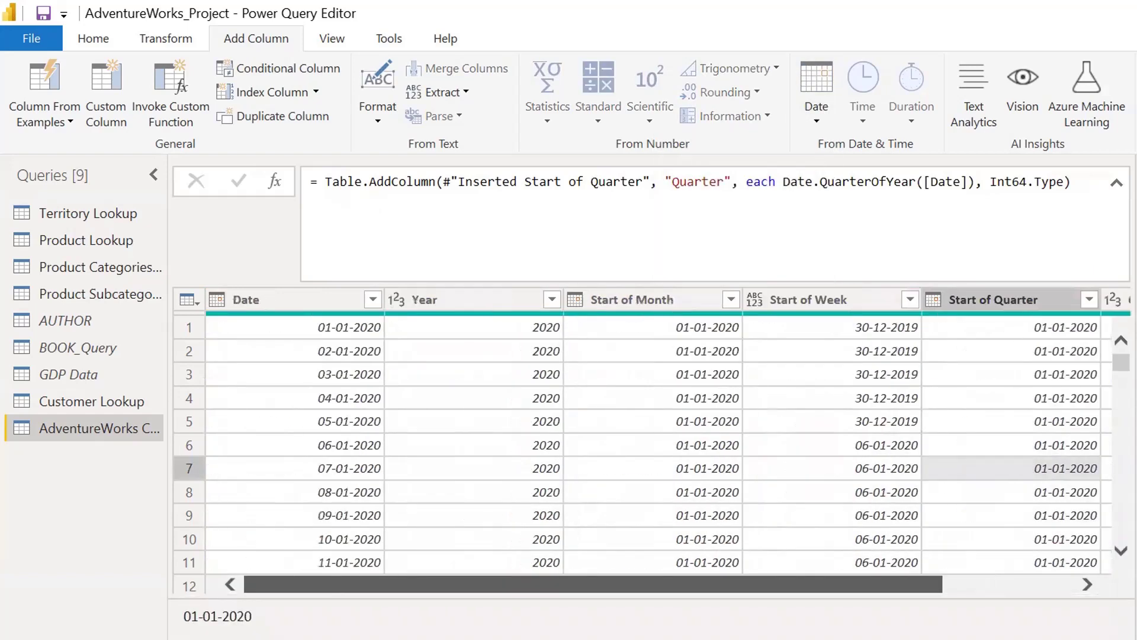
click(246, 299)
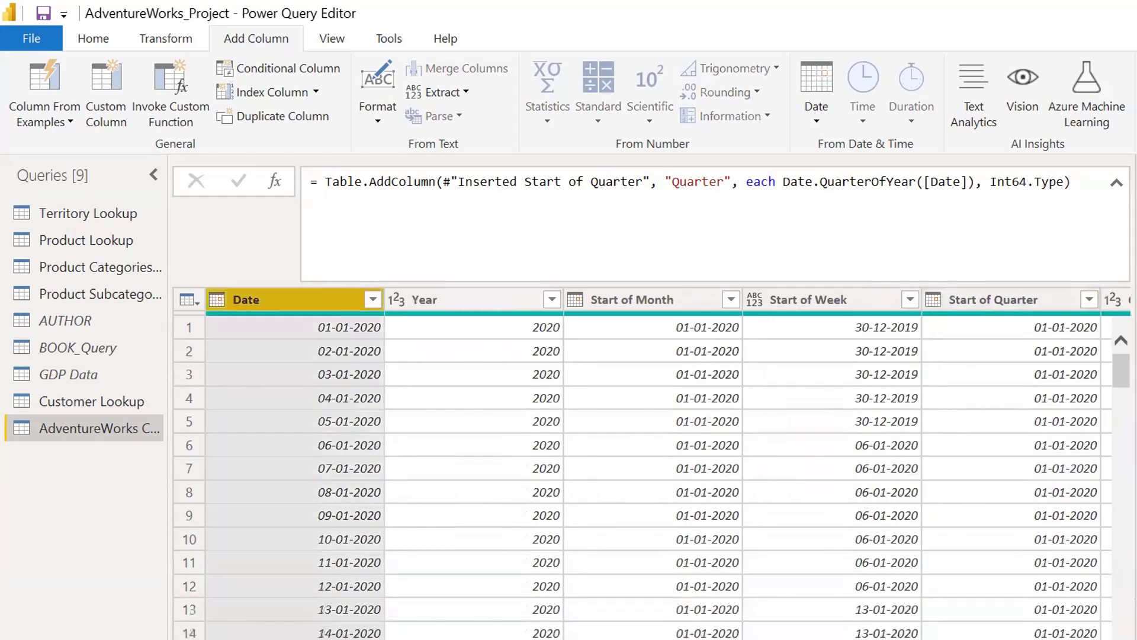
ctrl+click(632, 299)
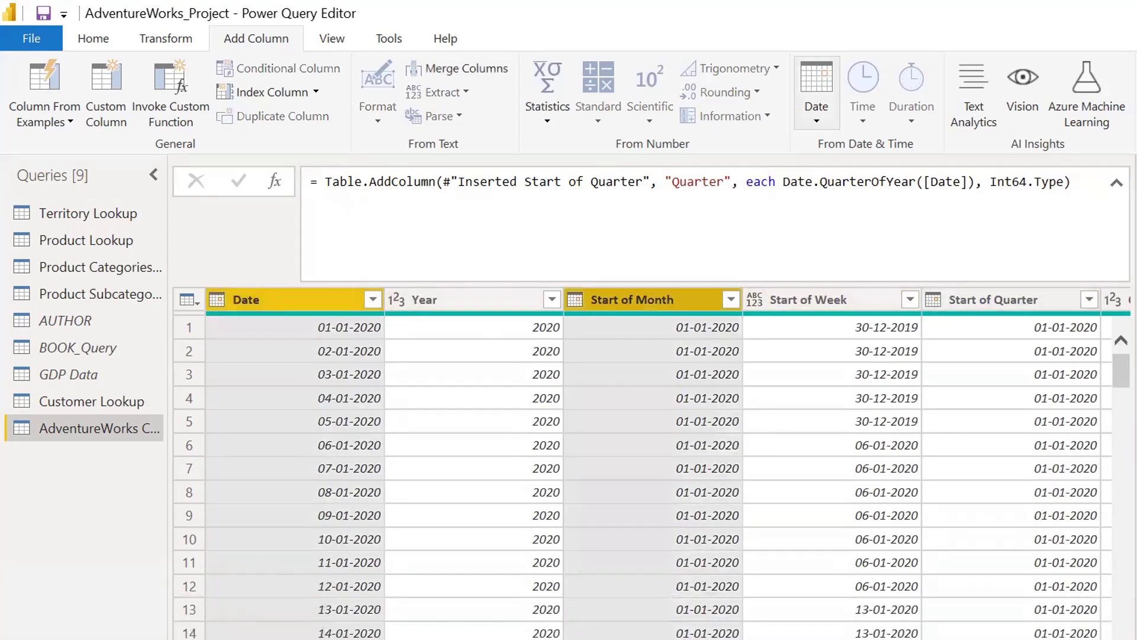
click(816, 95)
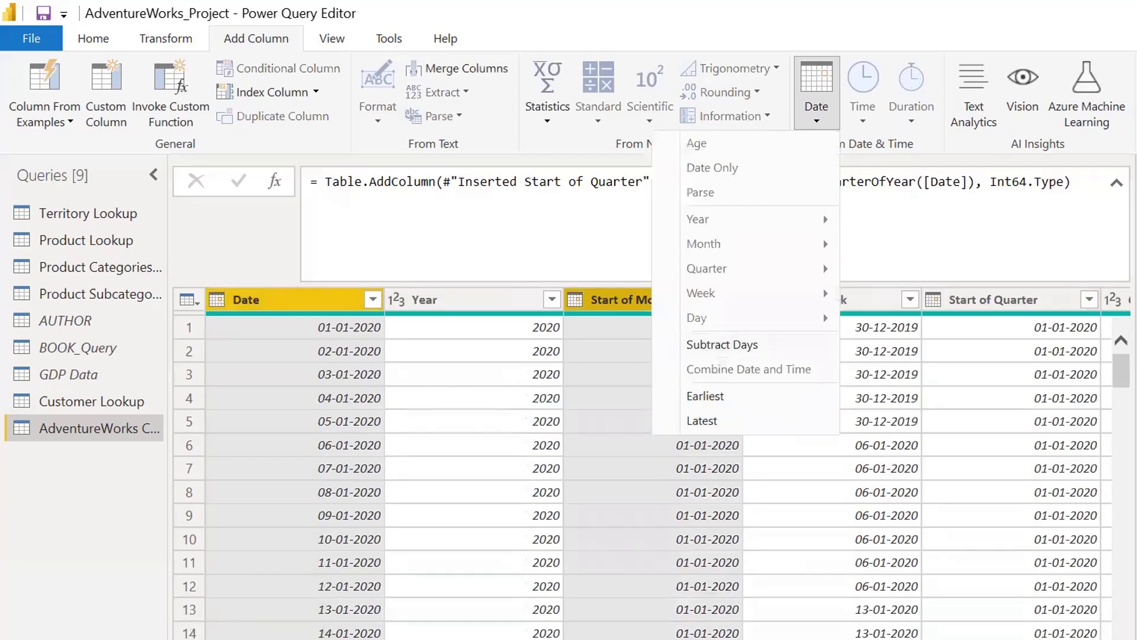
mouse_move(741, 244)
click(349, 350)
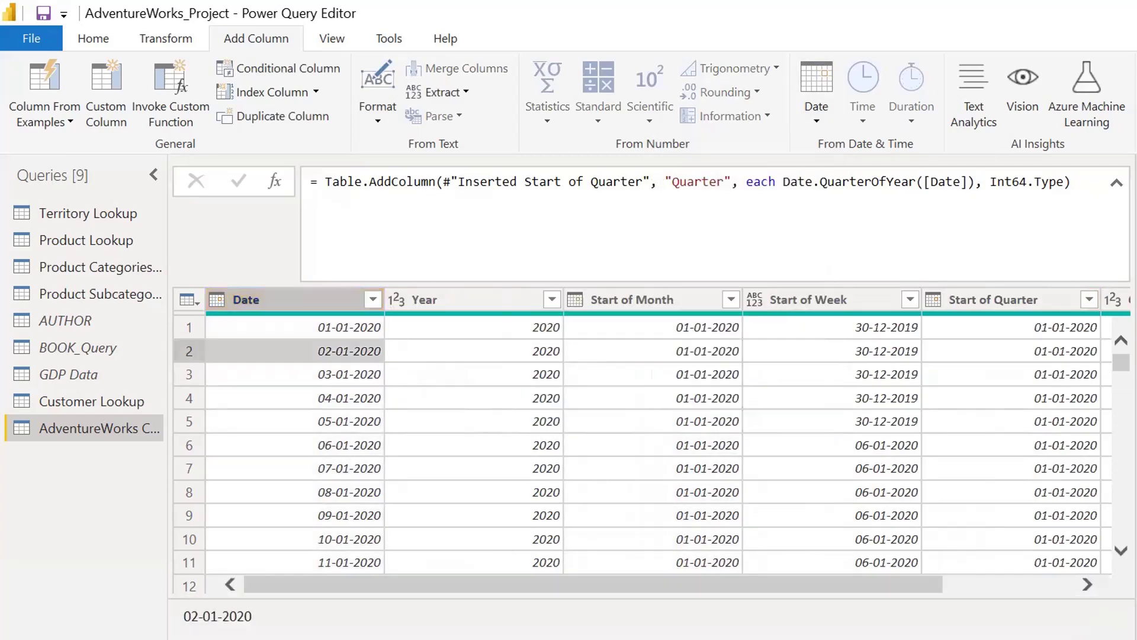
Step: Review the Month, Week and Day options for deriving further columns from the Date column alone
click(246, 300)
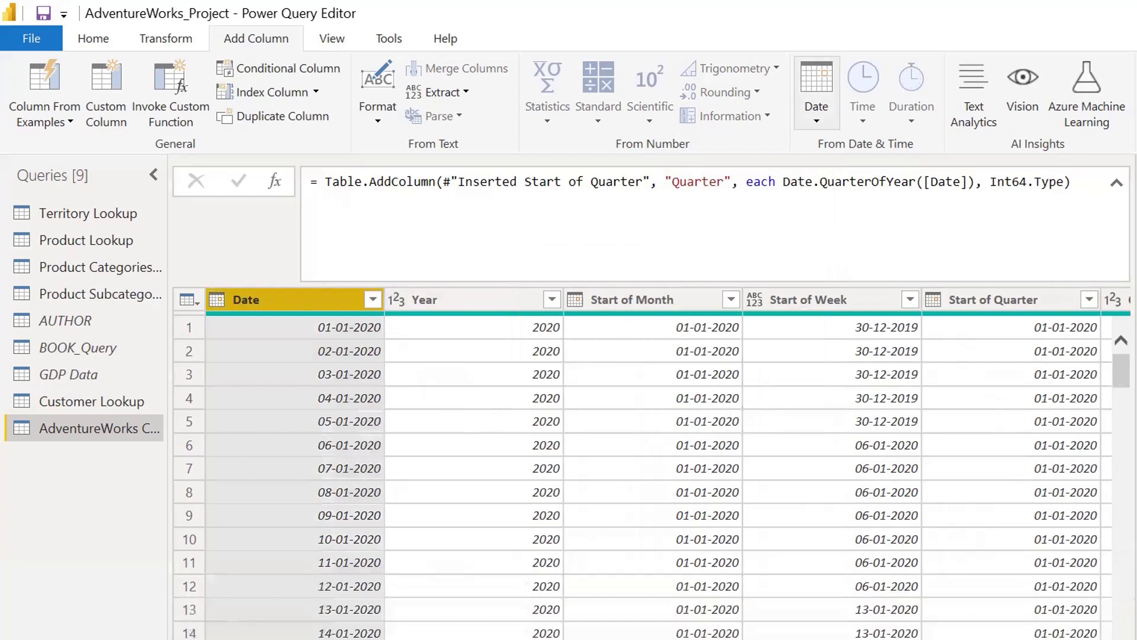
click(817, 89)
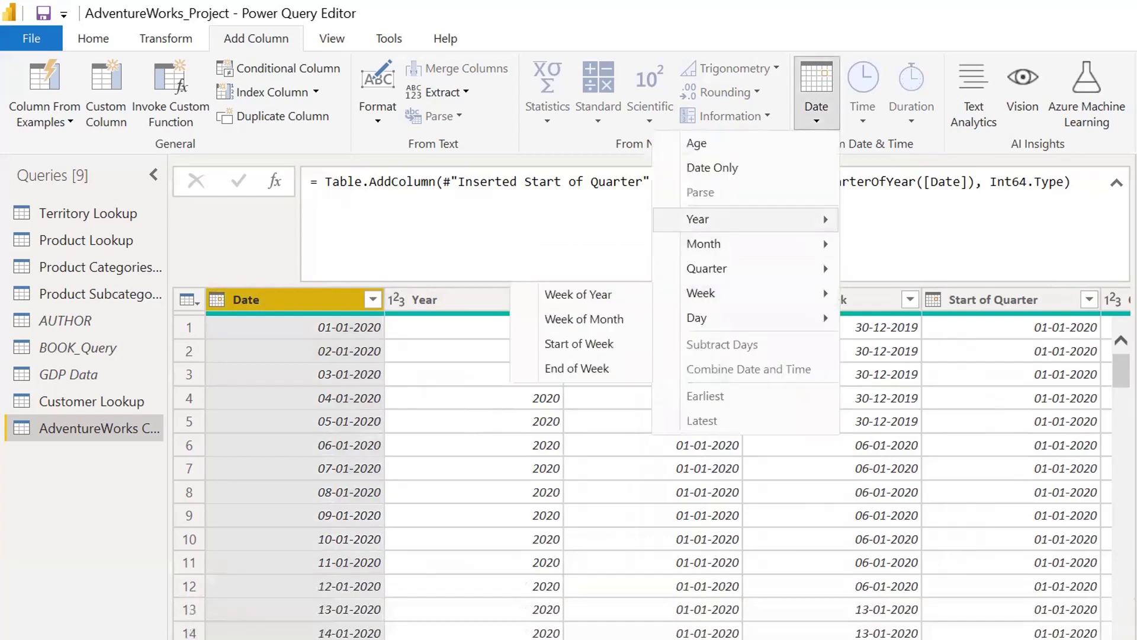
mouse_move(703, 244)
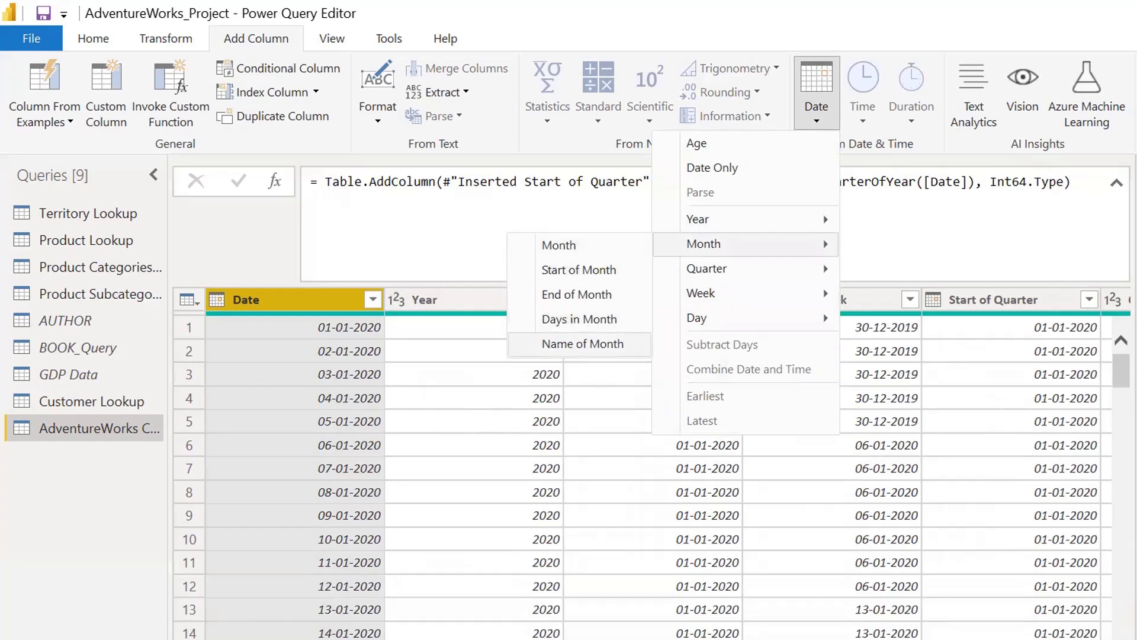
mouse_move(697, 317)
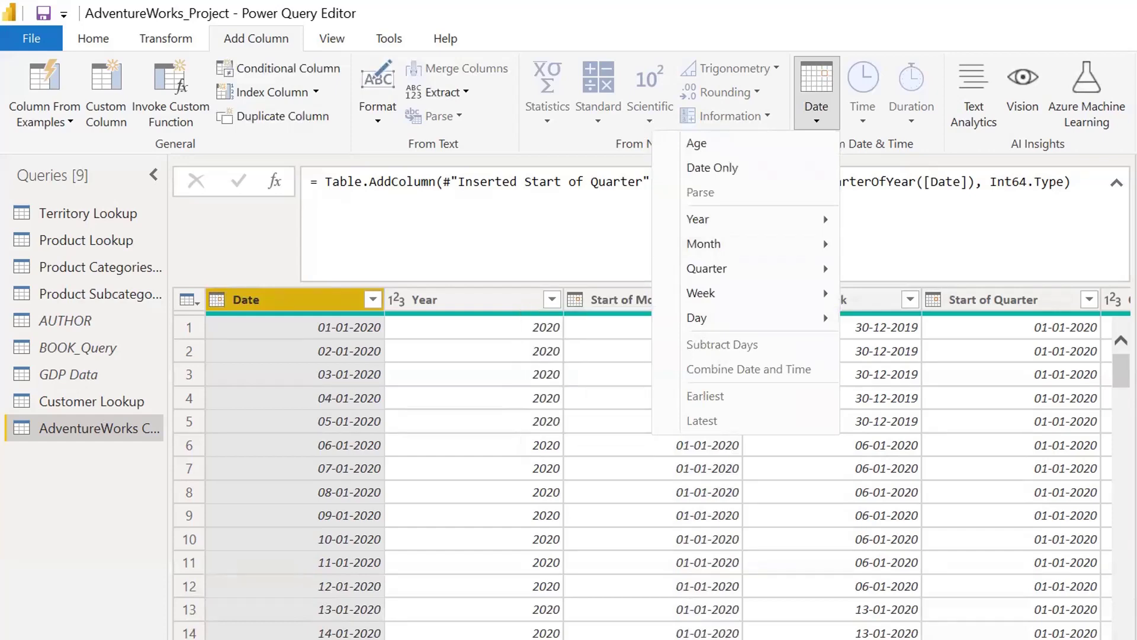
key(Escape)
click(887, 468)
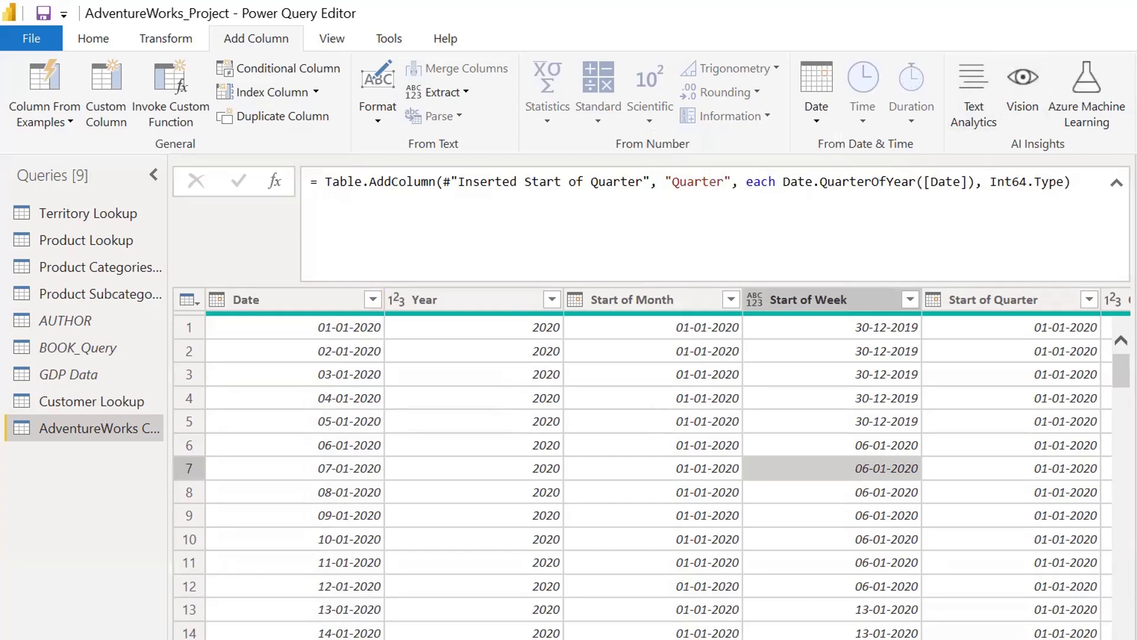
Step: Collapse the expanded formula bar and look through the rows of the calendar table
click(1117, 182)
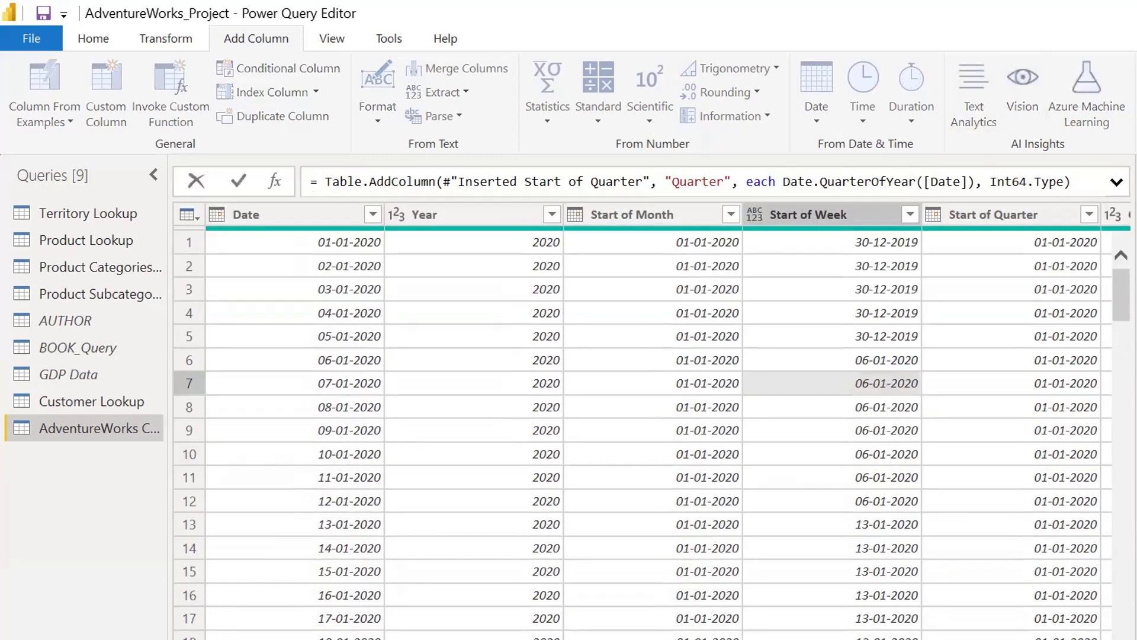
key(Escape)
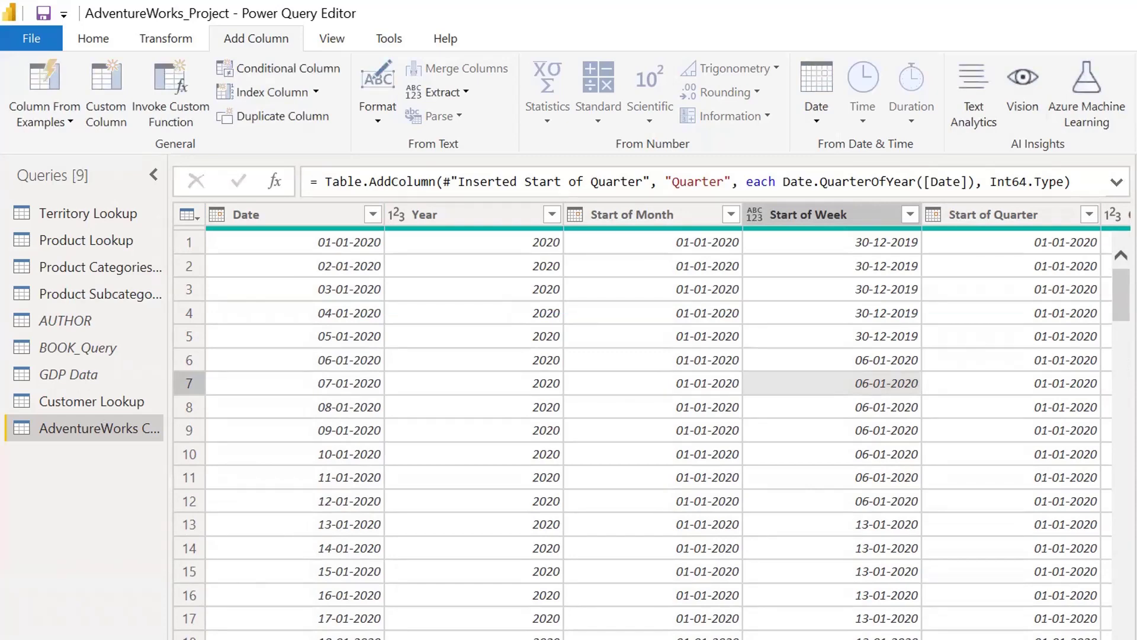
scroll(651, 433, down, 8)
scroll(651, 433, up, 8)
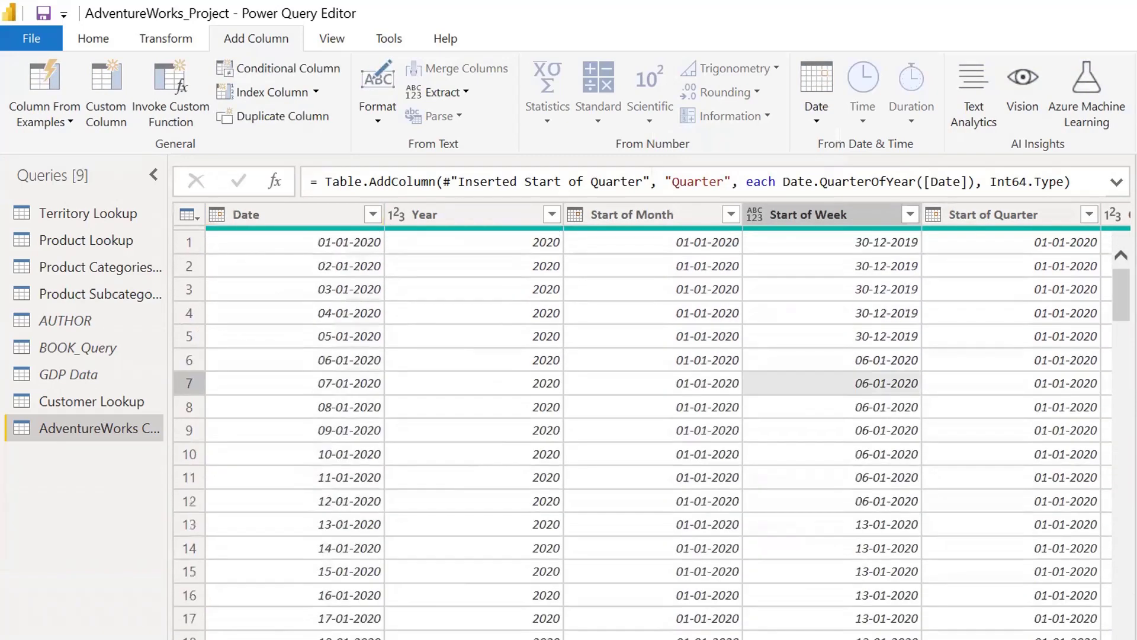